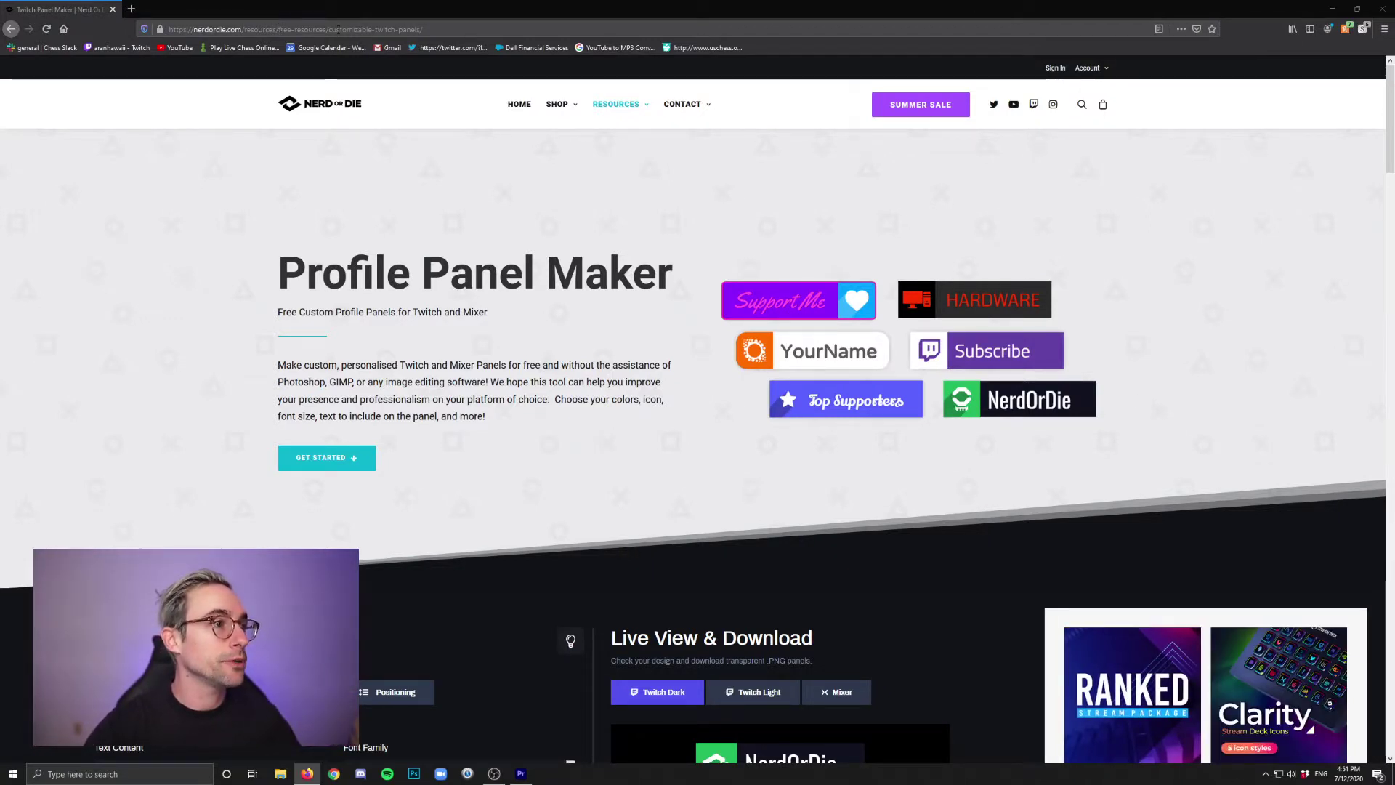
- Highlight the customizable-twitch-panels part of the page address
{"action": "left_click", "coordinate": [331, 29]}
{"action": "left_click_drag", "start_coordinate": [331, 29], "coordinate": [424, 29]}
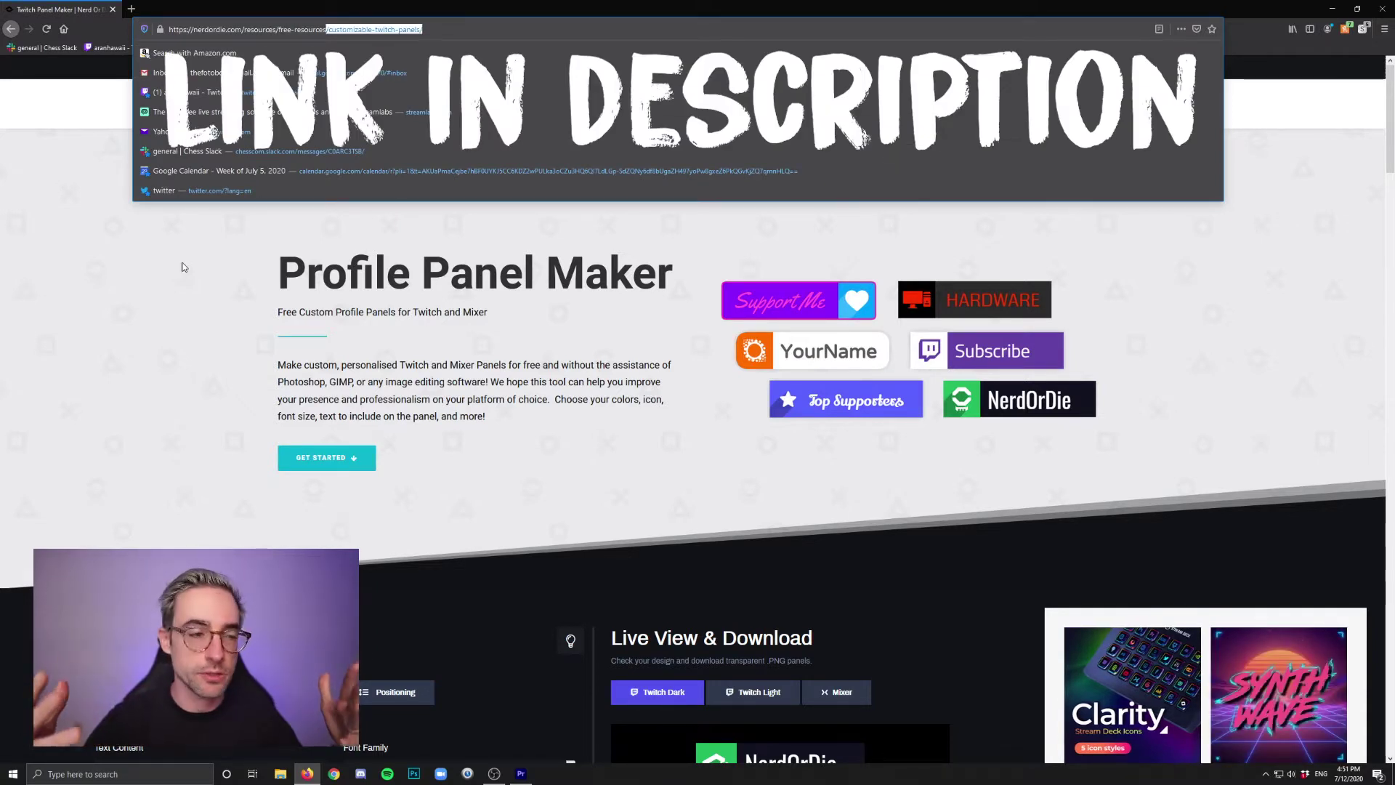
{"action": "left_click", "coordinate": [184, 329]}
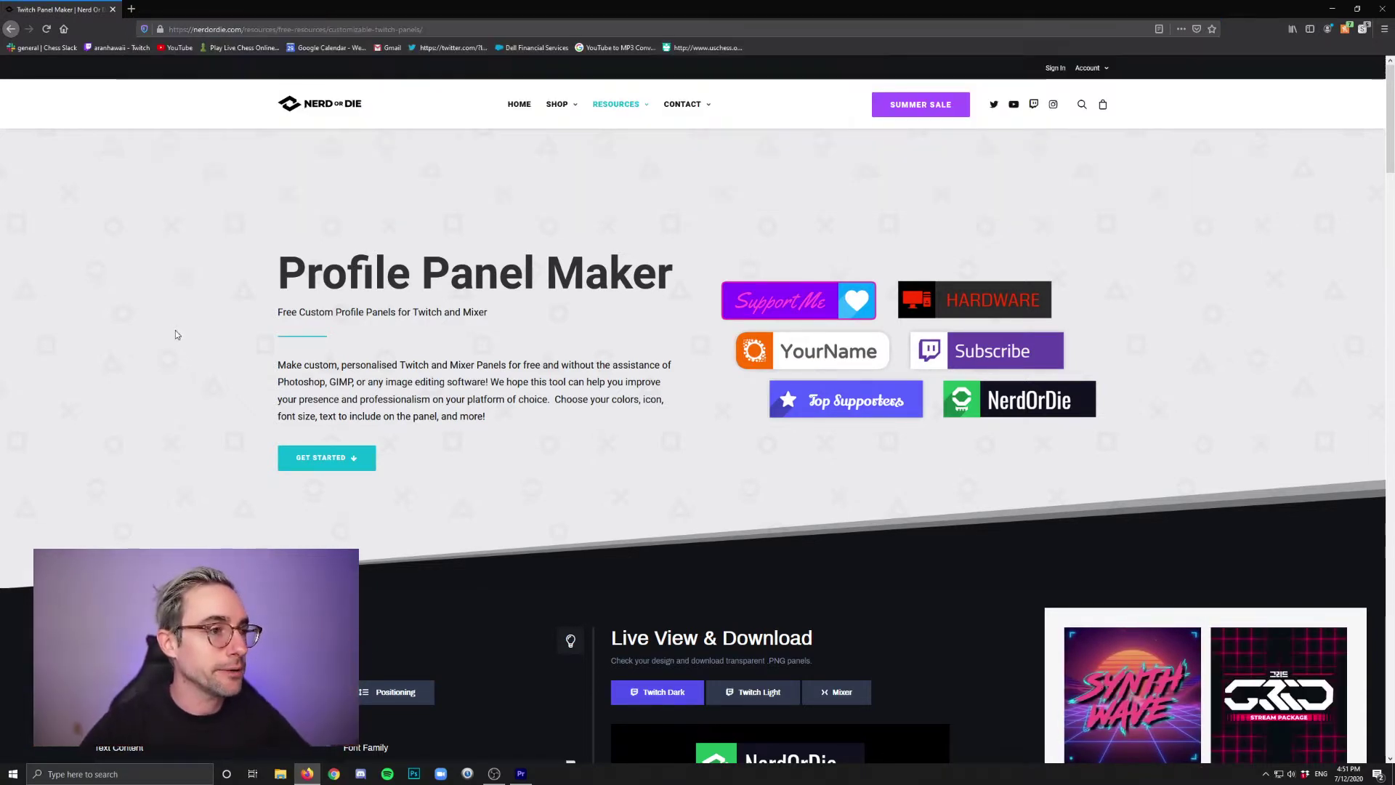
- Choose the Twitter icon from the icon picker for the panel
{"action": "scroll", "coordinate": [185, 329], "scroll_direction": "down", "scroll_amount": 7}
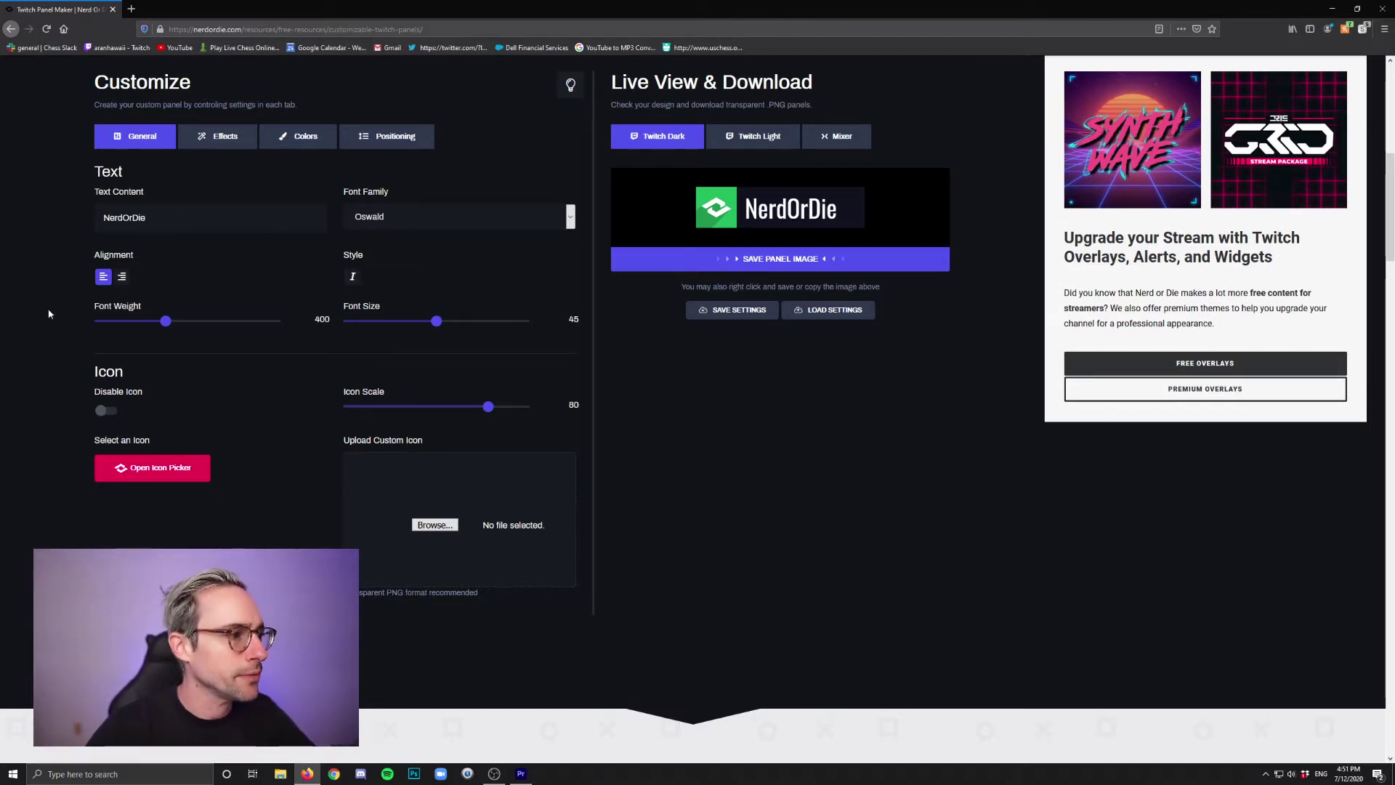
{"action": "left_click", "coordinate": [160, 471]}
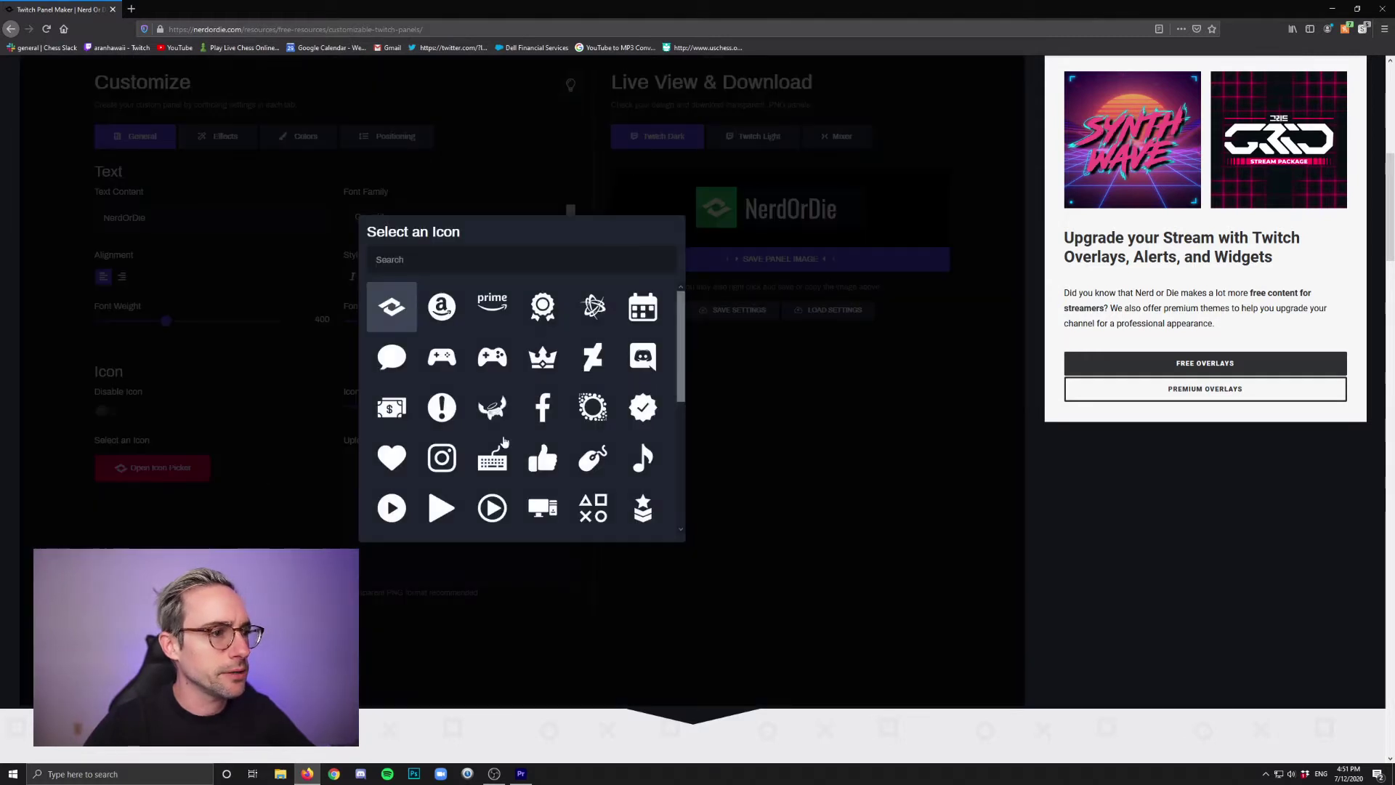
{"action": "left_click_drag", "start_coordinate": [683, 333], "coordinate": [668, 486]}
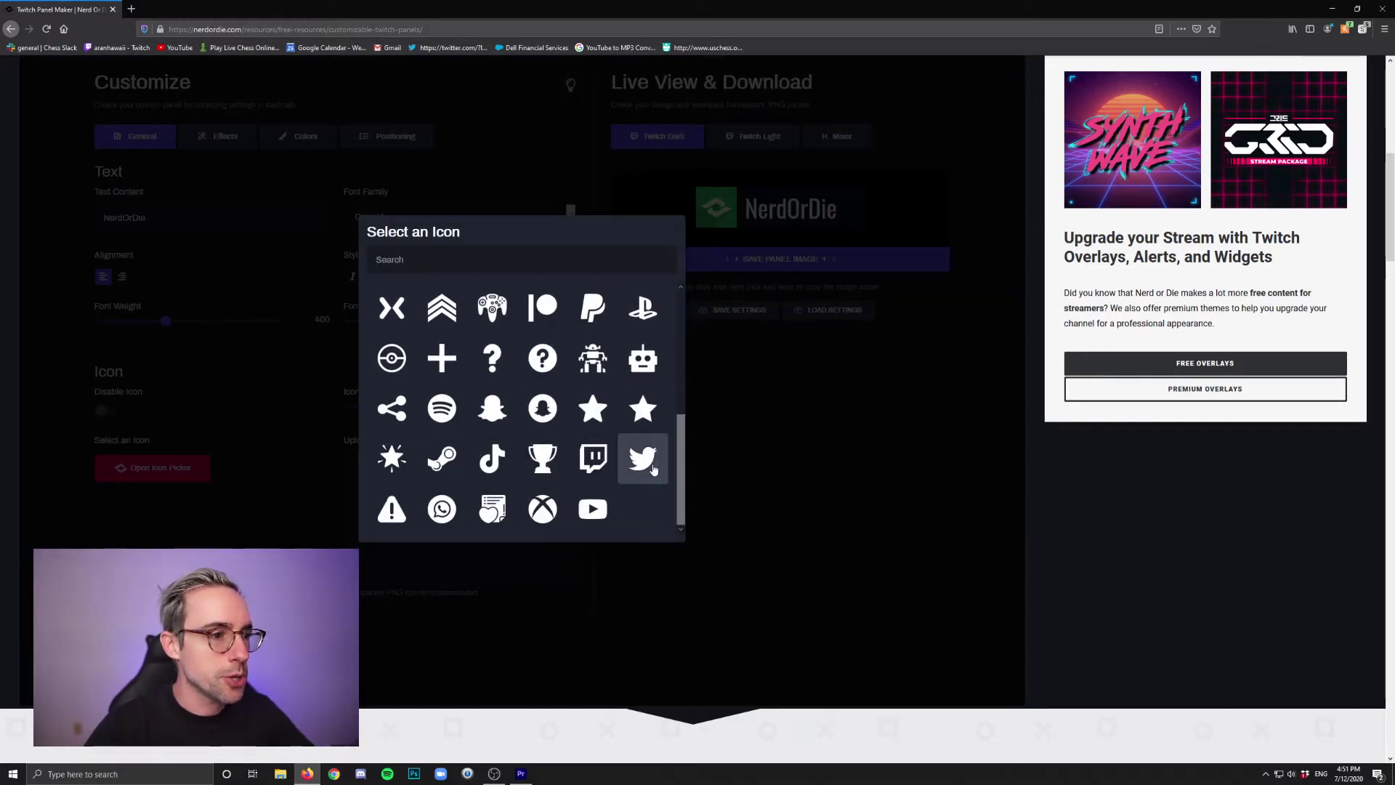
{"action": "left_click", "coordinate": [644, 459]}
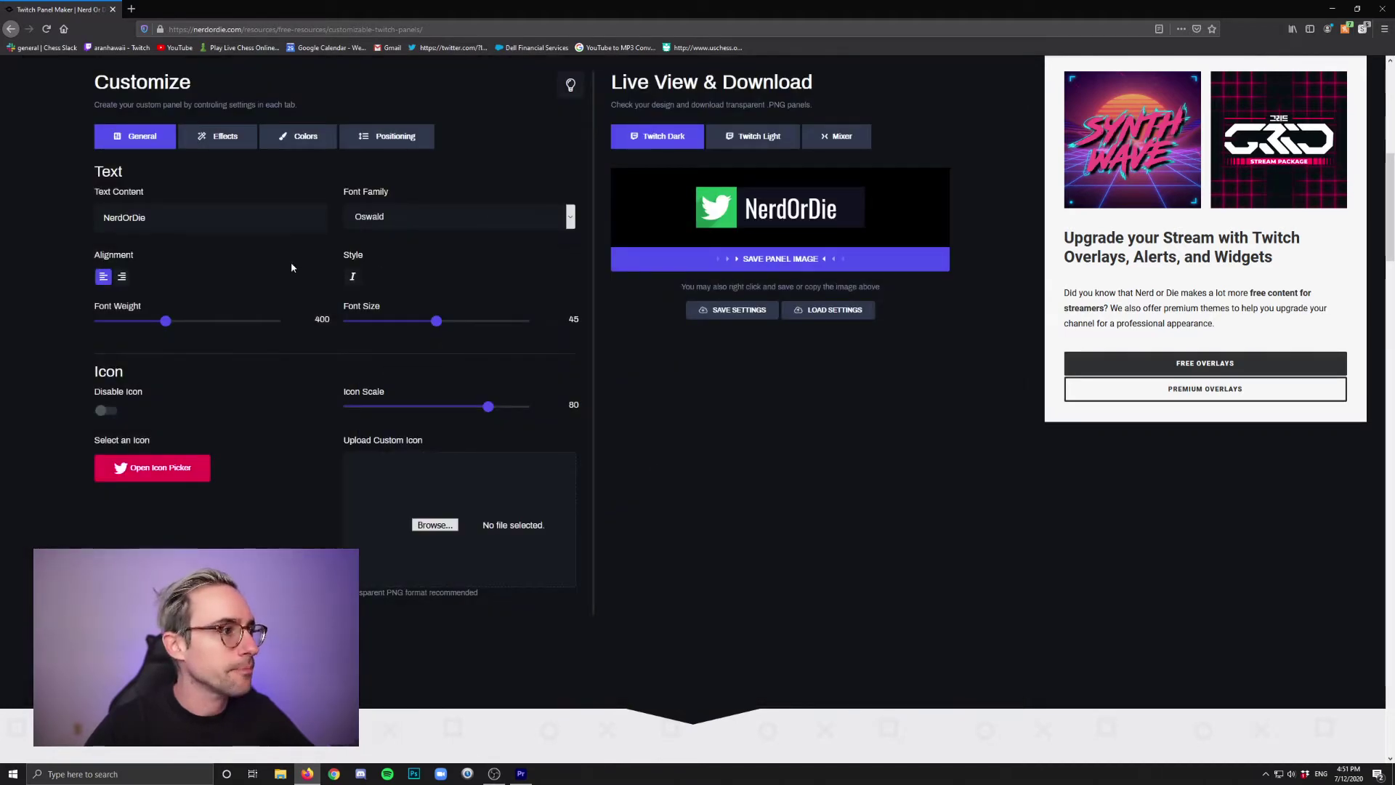
- Replace the NerdOrDie text with 'My Twitter' and switch its font from Oswald to Montserrat
{"action": "double_click", "coordinate": [124, 217]}
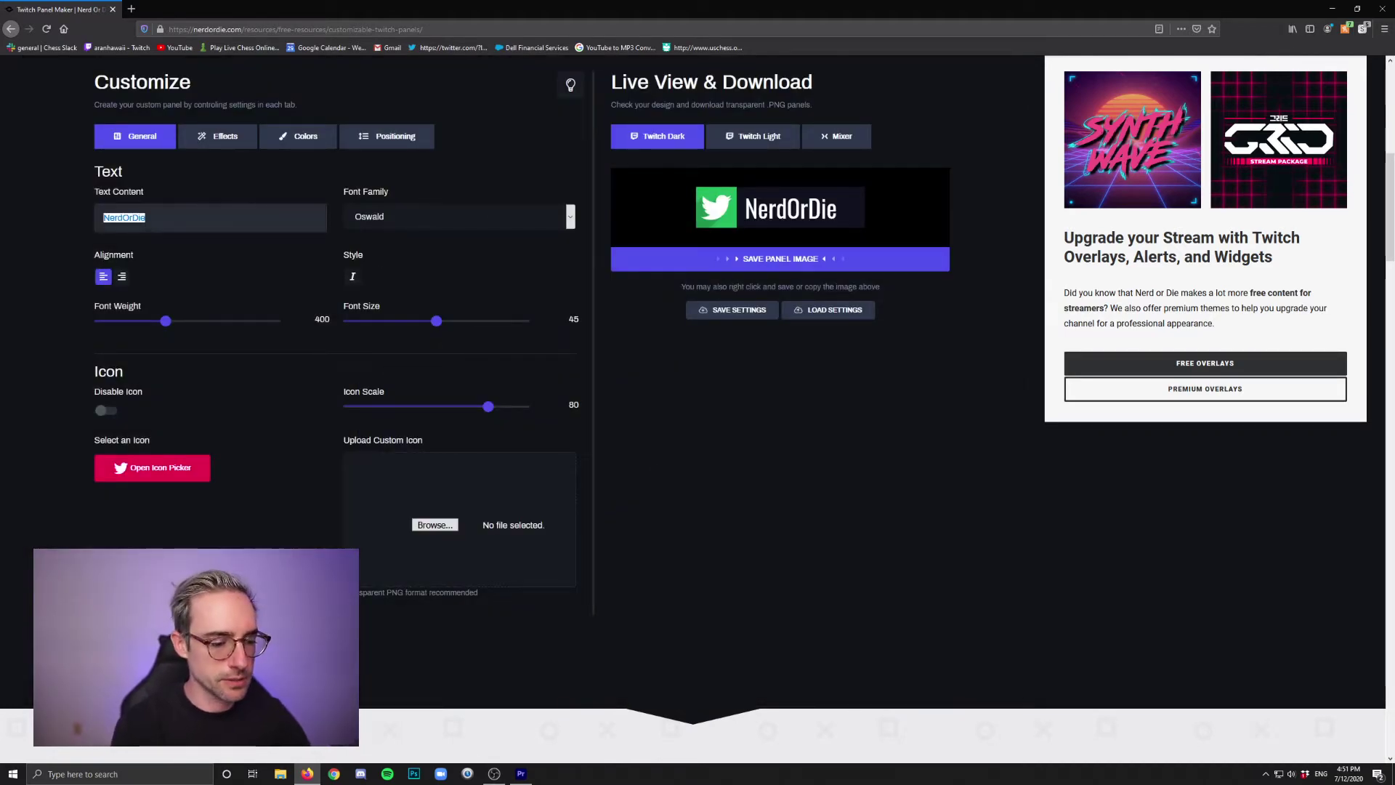
{"action": "type", "text": "My Twitter"}
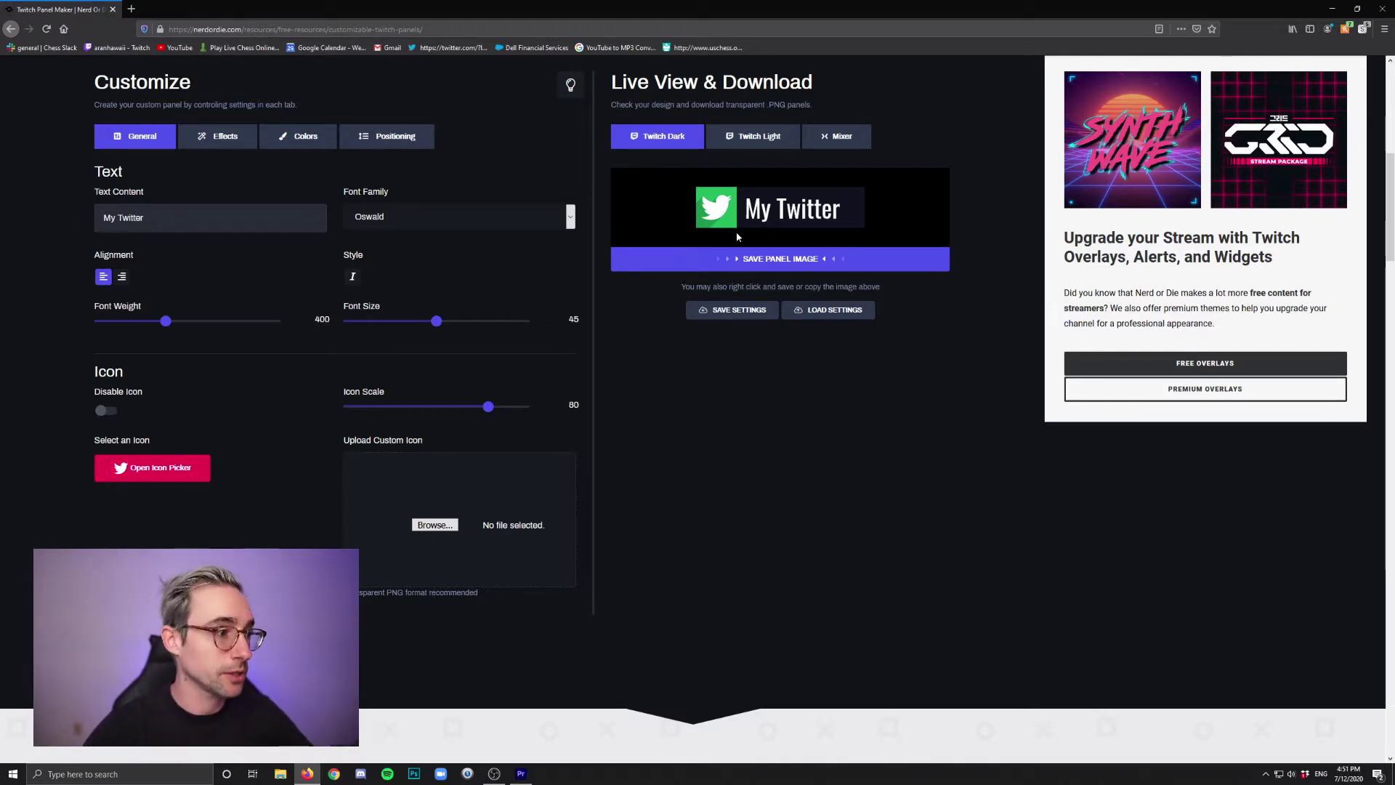
{"action": "left_click", "coordinate": [571, 218]}
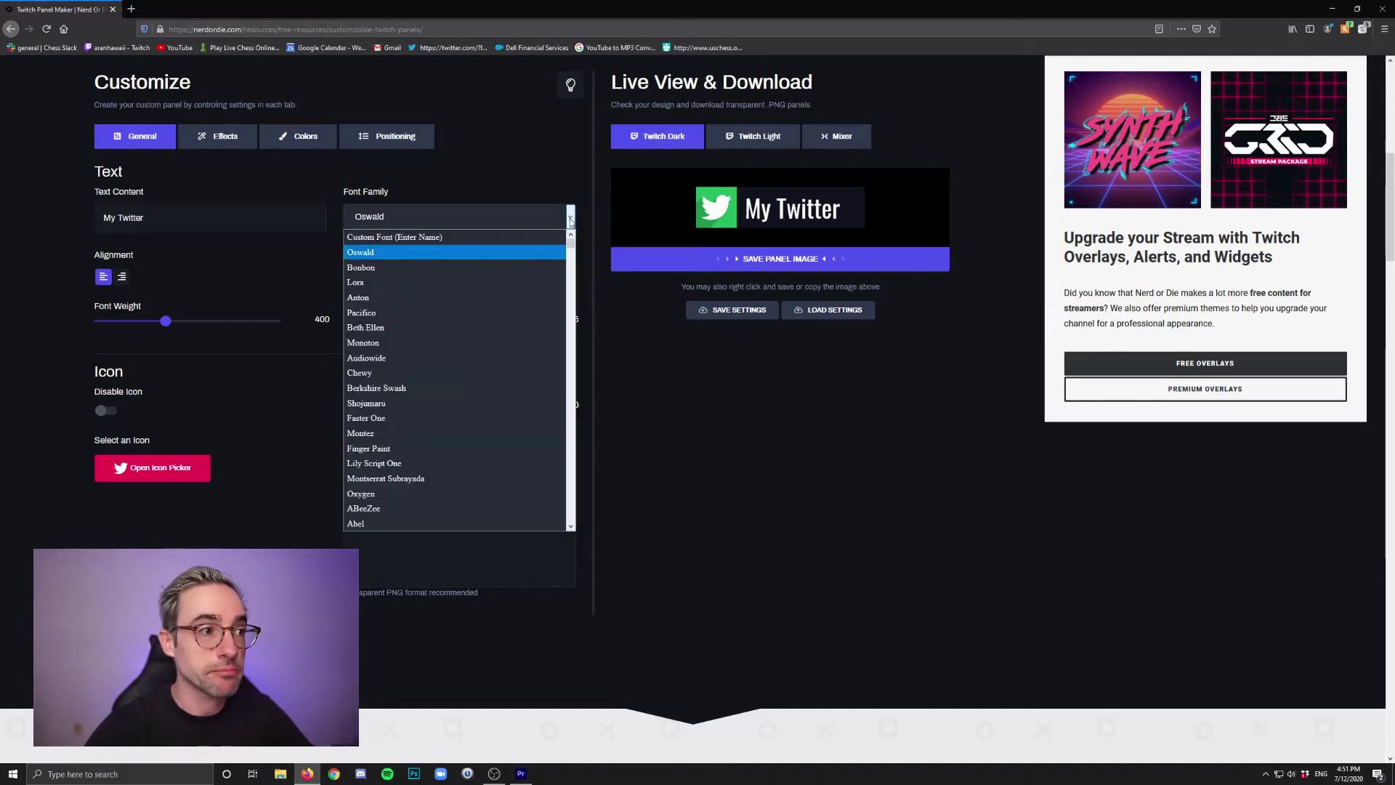
{"action": "scroll", "coordinate": [490, 359], "scroll_direction": "down", "scroll_amount": 4}
{"action": "left_click", "coordinate": [392, 325]}
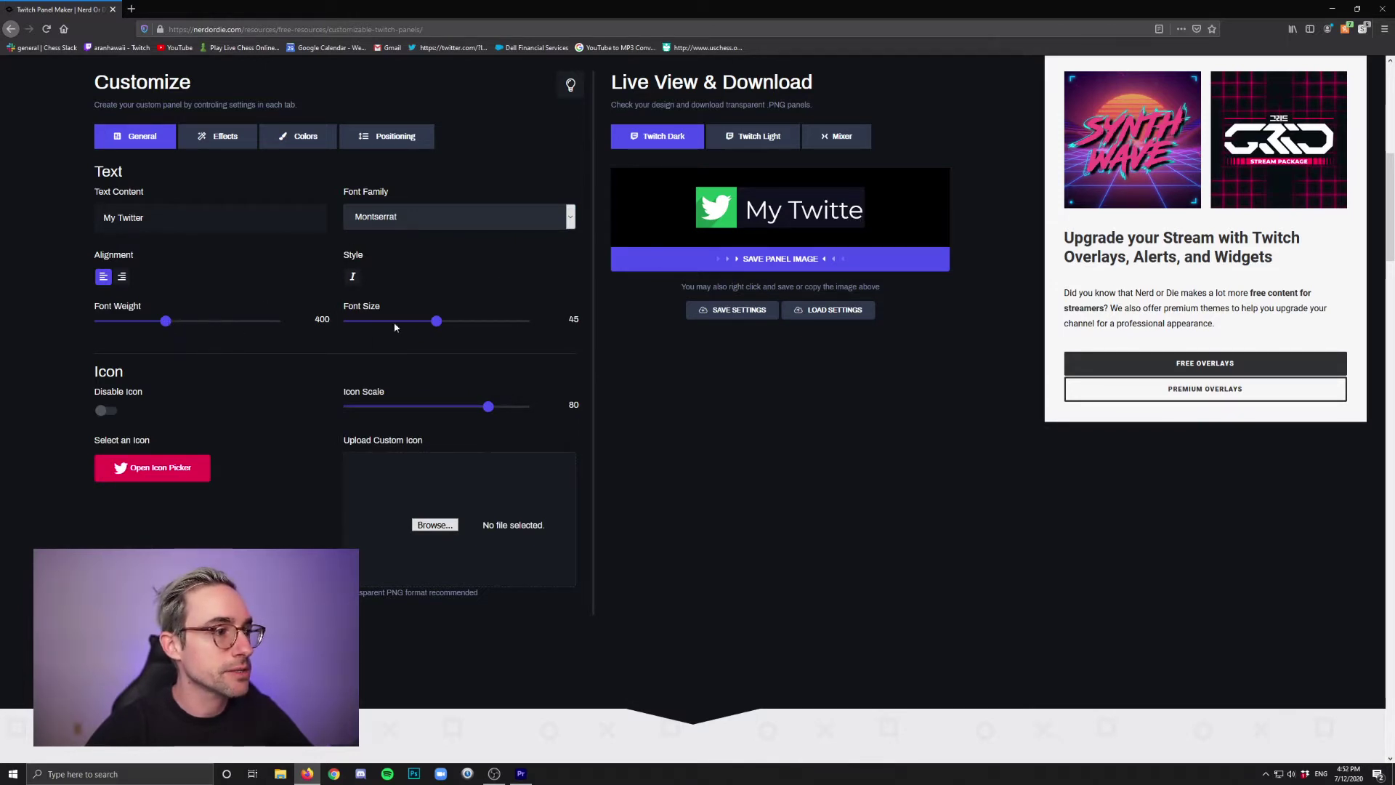
- Set font size to 31, shrink icon scale to 66, and raise font weight to 600
{"action": "left_click_drag", "start_coordinate": [437, 327], "coordinate": [393, 329]}
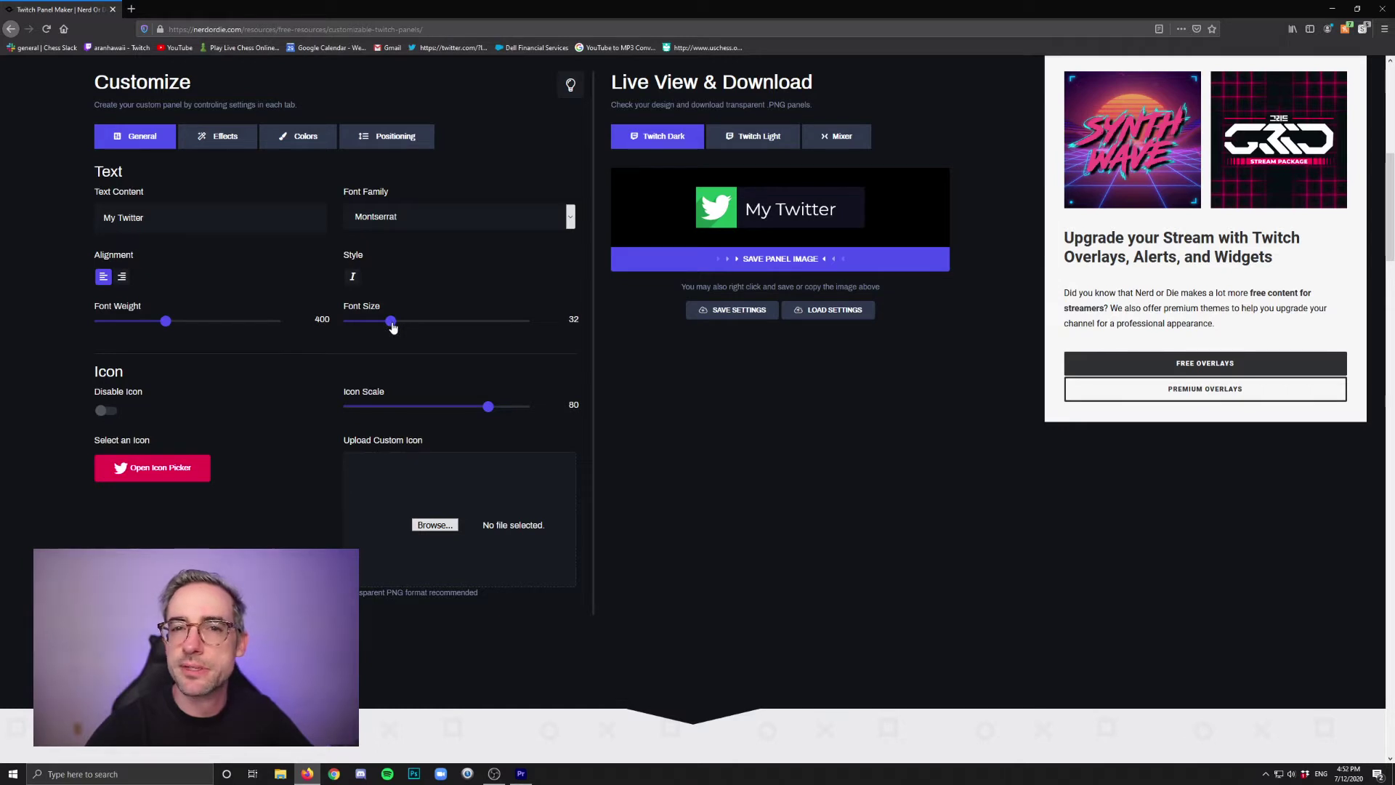
{"action": "left_click_drag", "start_coordinate": [393, 328], "coordinate": [406, 327]}
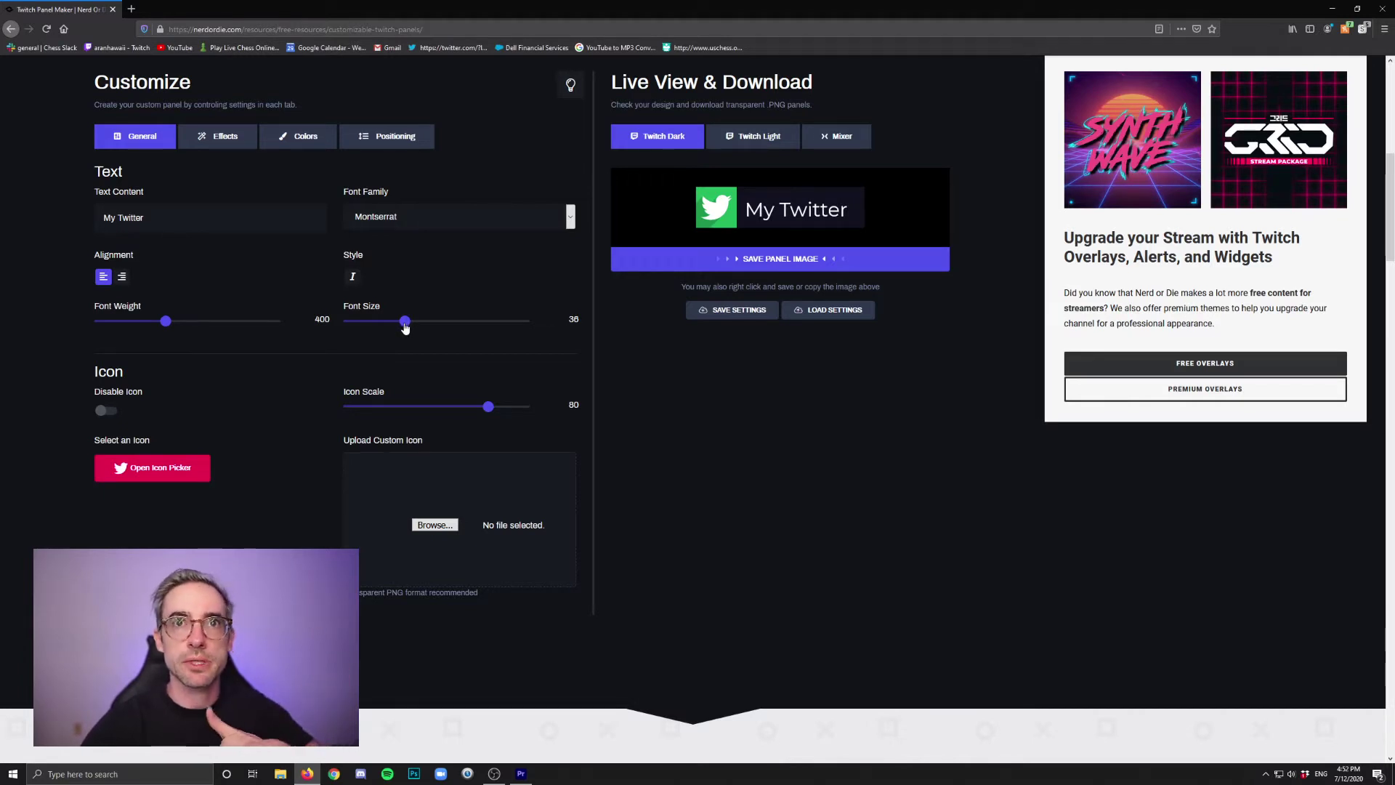
{"action": "left_click_drag", "start_coordinate": [405, 329], "coordinate": [391, 330]}
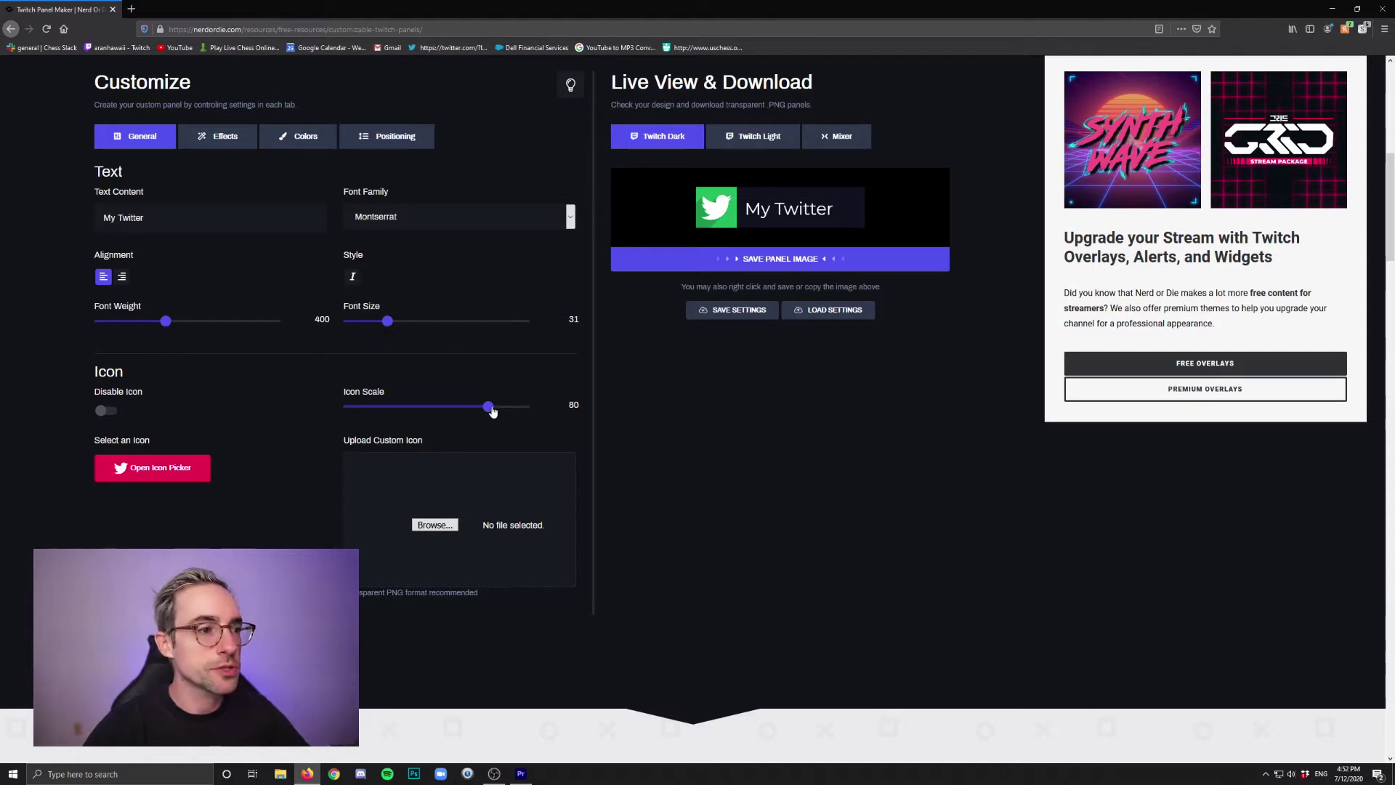
{"action": "mouse_move", "coordinate": [491, 413]}
{"action": "left_mouse_down"}
{"action": "mouse_move", "coordinate": [417, 412]}
{"action": "mouse_move", "coordinate": [495, 412]}
{"action": "mouse_move", "coordinate": [465, 412]}
{"action": "left_mouse_up"}
{"action": "mouse_move", "coordinate": [167, 321]}
{"action": "left_mouse_down"}
{"action": "mouse_move", "coordinate": [143, 323]}
{"action": "mouse_move", "coordinate": [292, 322]}
{"action": "mouse_move", "coordinate": [105, 321]}
{"action": "mouse_move", "coordinate": [182, 325]}
{"action": "left_mouse_up"}
- Enable the icon shadow in Effects and drag its angle toward 0
{"action": "left_click", "coordinate": [232, 146]}
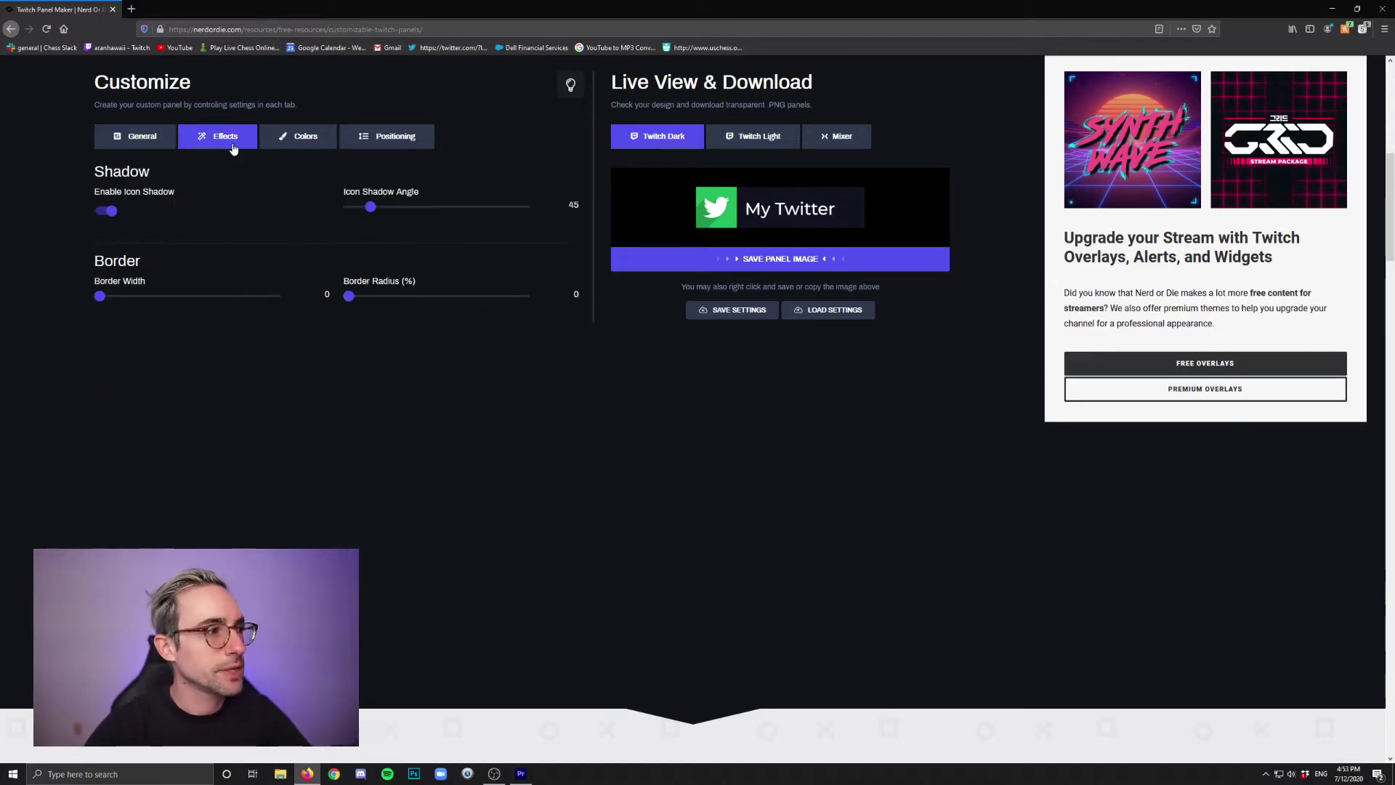
{"action": "left_click", "coordinate": [107, 212]}
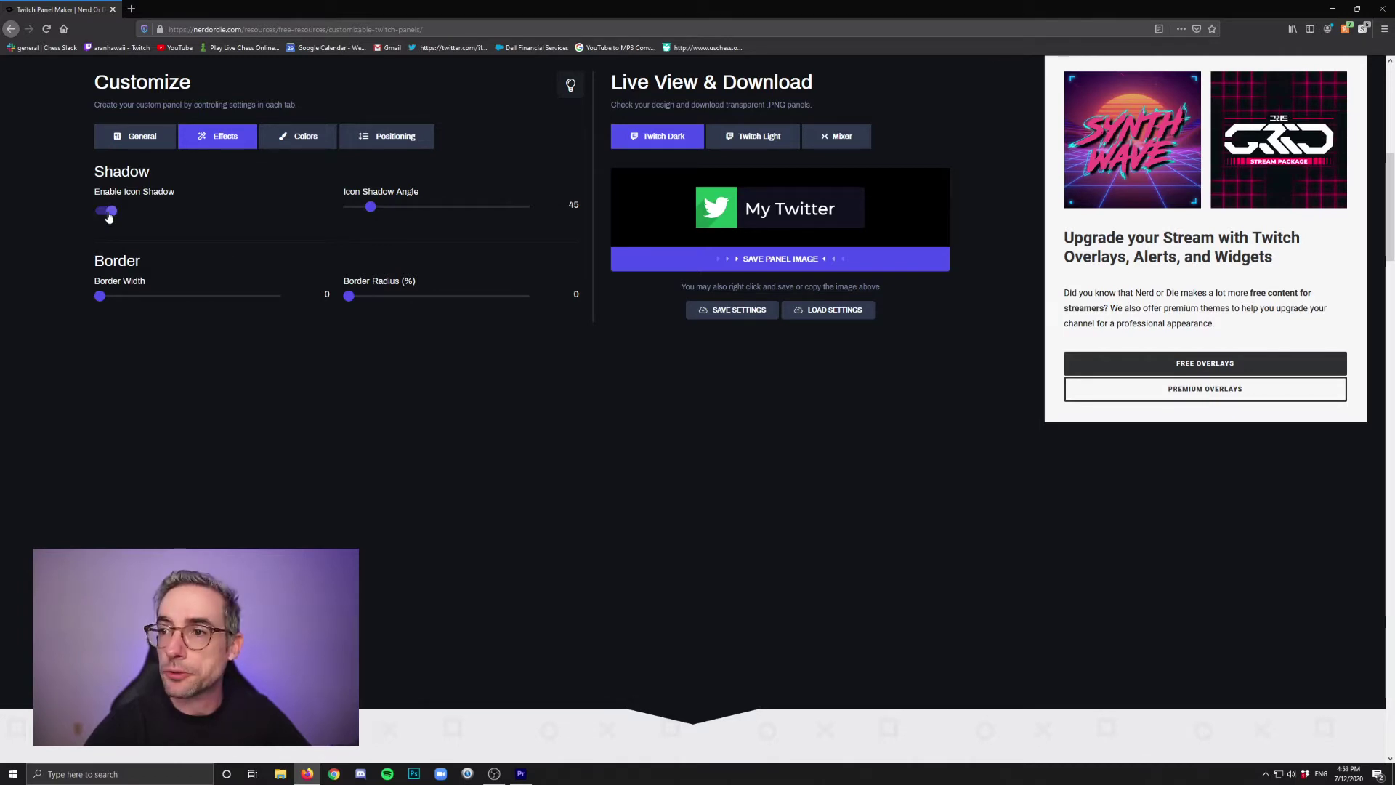
{"action": "left_click", "coordinate": [108, 212]}
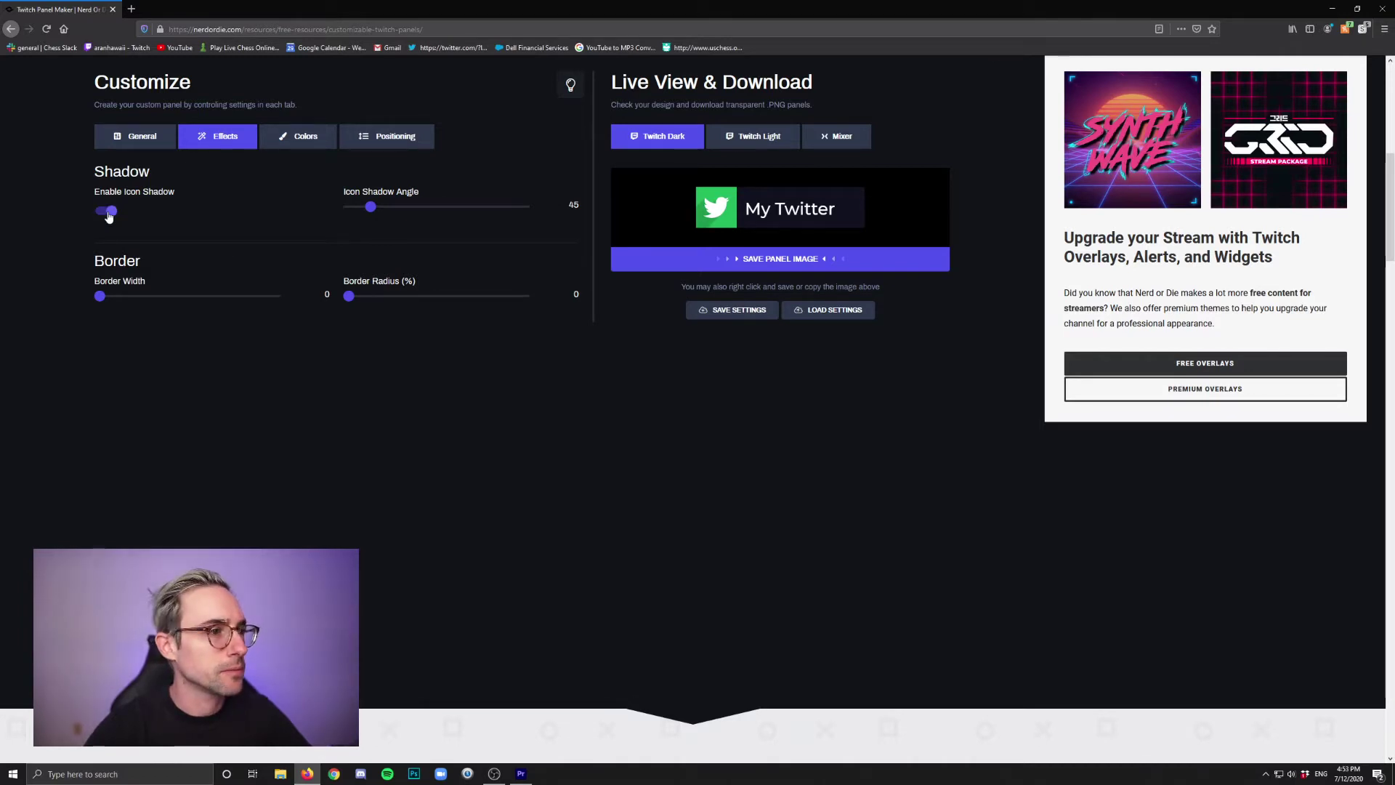
{"action": "mouse_move", "coordinate": [371, 212]}
{"action": "left_mouse_down"}
{"action": "mouse_move", "coordinate": [421, 212]}
{"action": "mouse_move", "coordinate": [332, 215]}
{"action": "mouse_move", "coordinate": [500, 214]}
{"action": "mouse_move", "coordinate": [376, 219]}
{"action": "left_mouse_up"}
- Change the icon background colour from blue to a pale lavender
{"action": "left_click", "coordinate": [305, 144]}
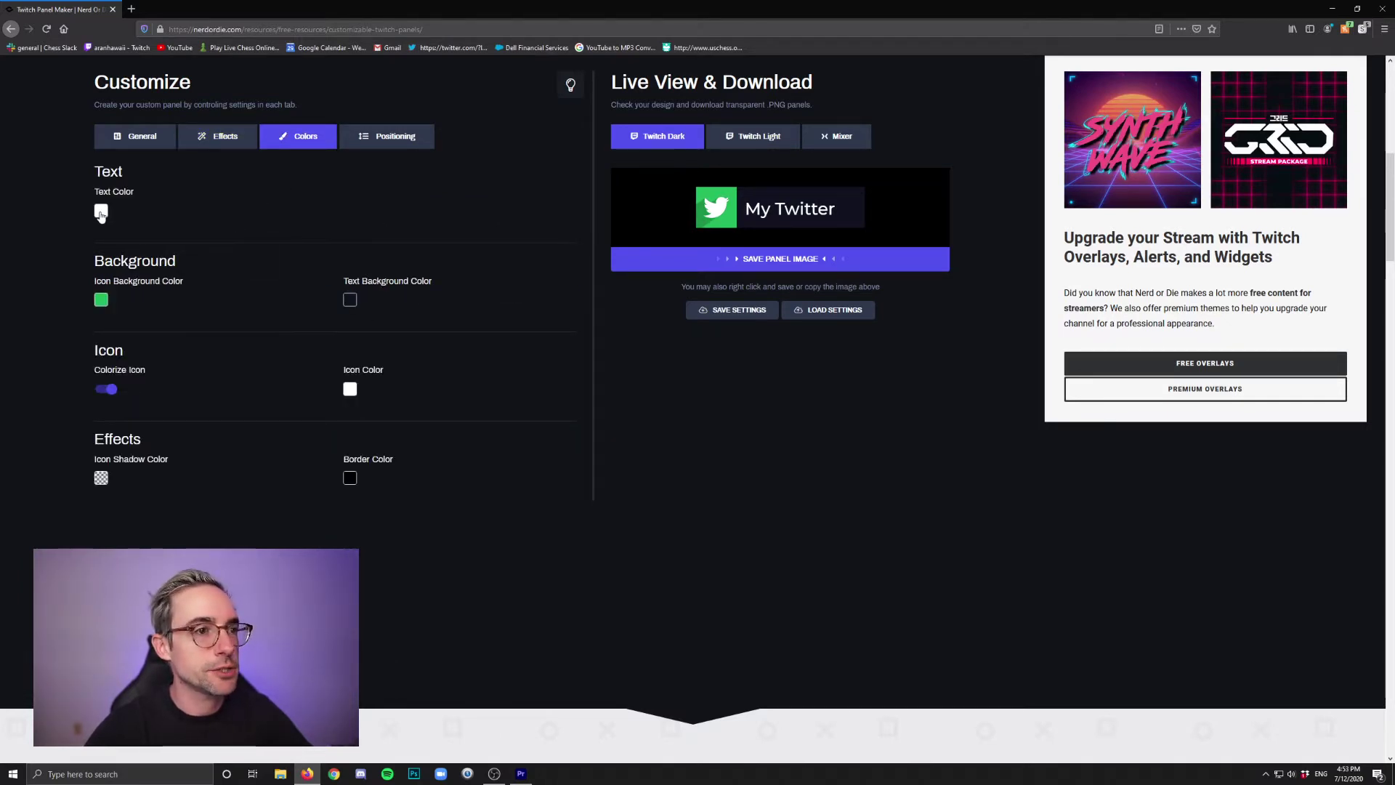
{"action": "left_click", "coordinate": [107, 304]}
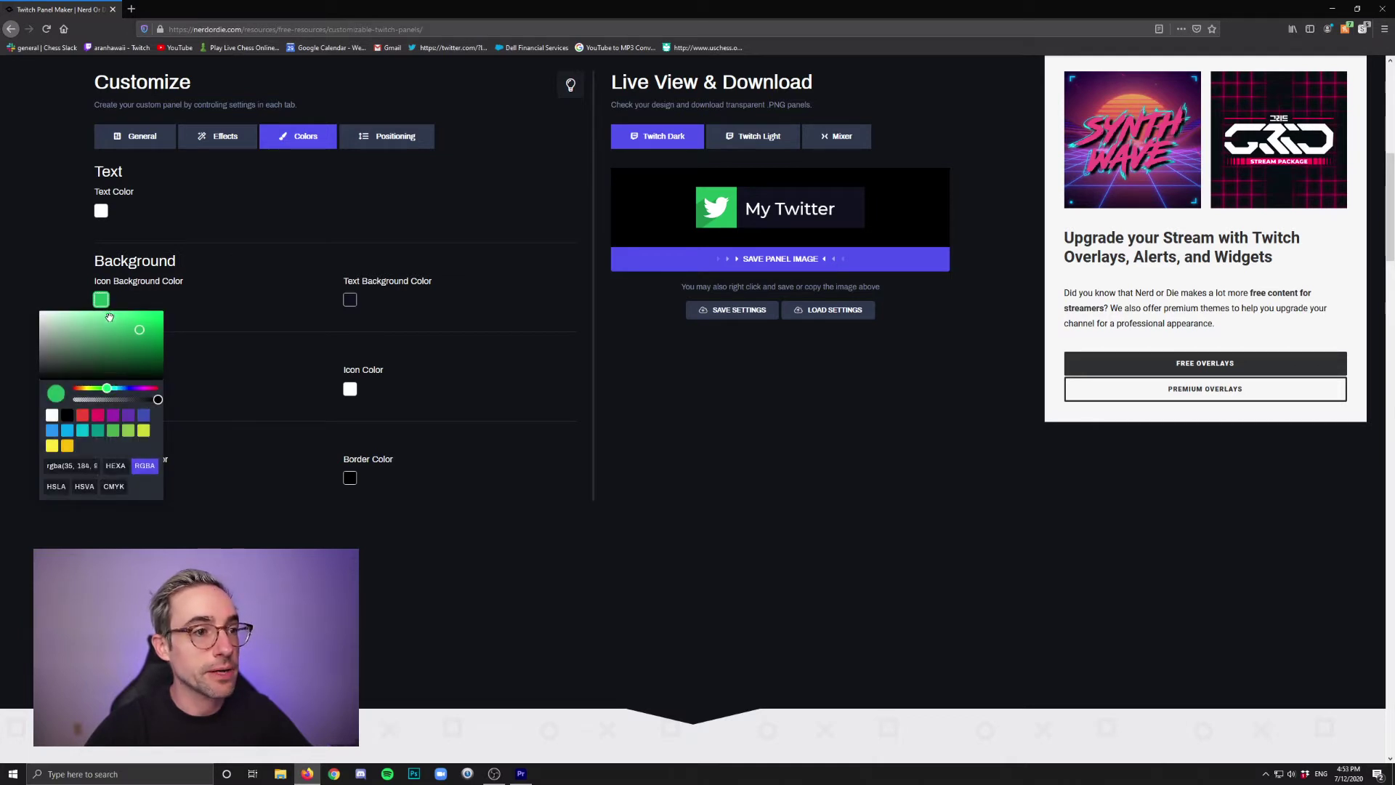
{"action": "left_click", "coordinate": [128, 388]}
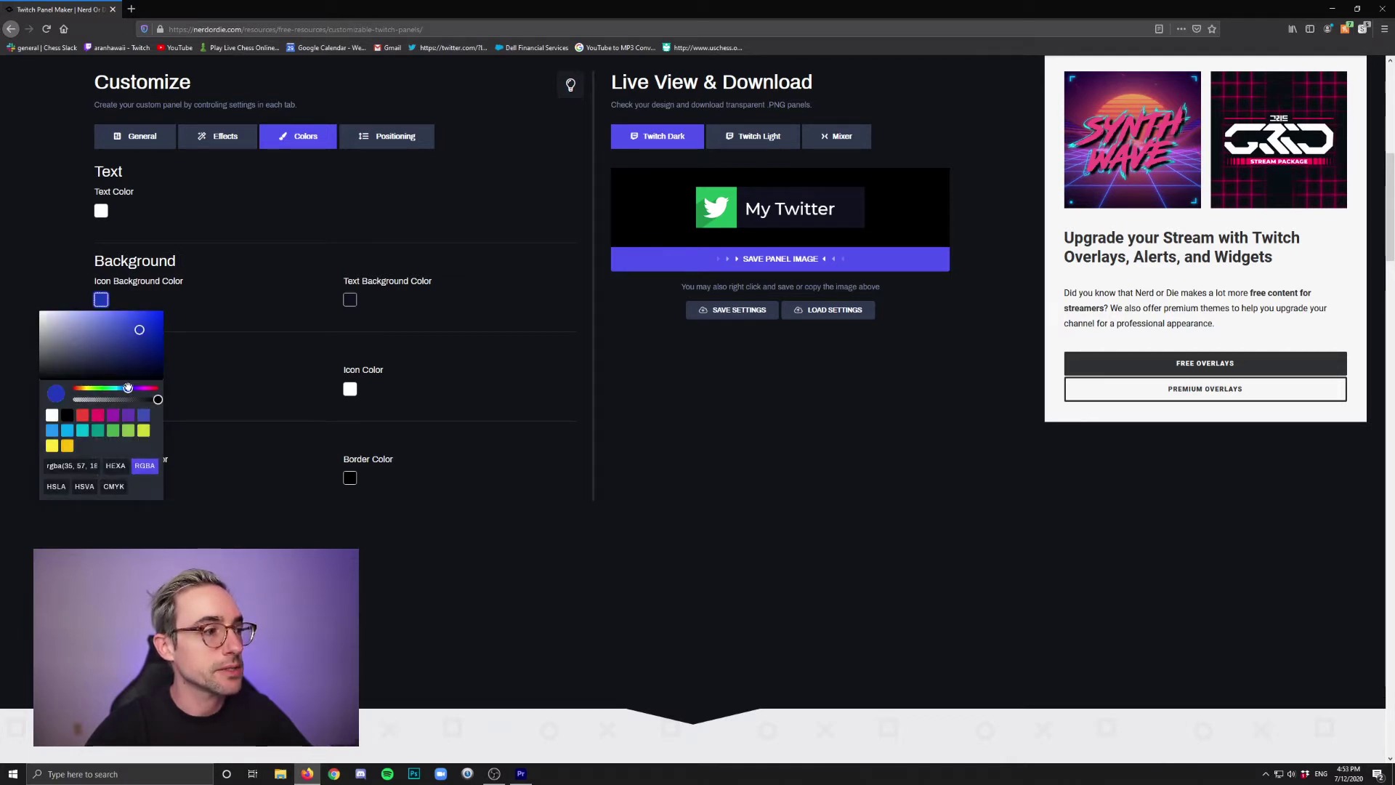
{"action": "left_click", "coordinate": [121, 336]}
{"action": "left_click_drag", "start_coordinate": [117, 328], "coordinate": [76, 315]}
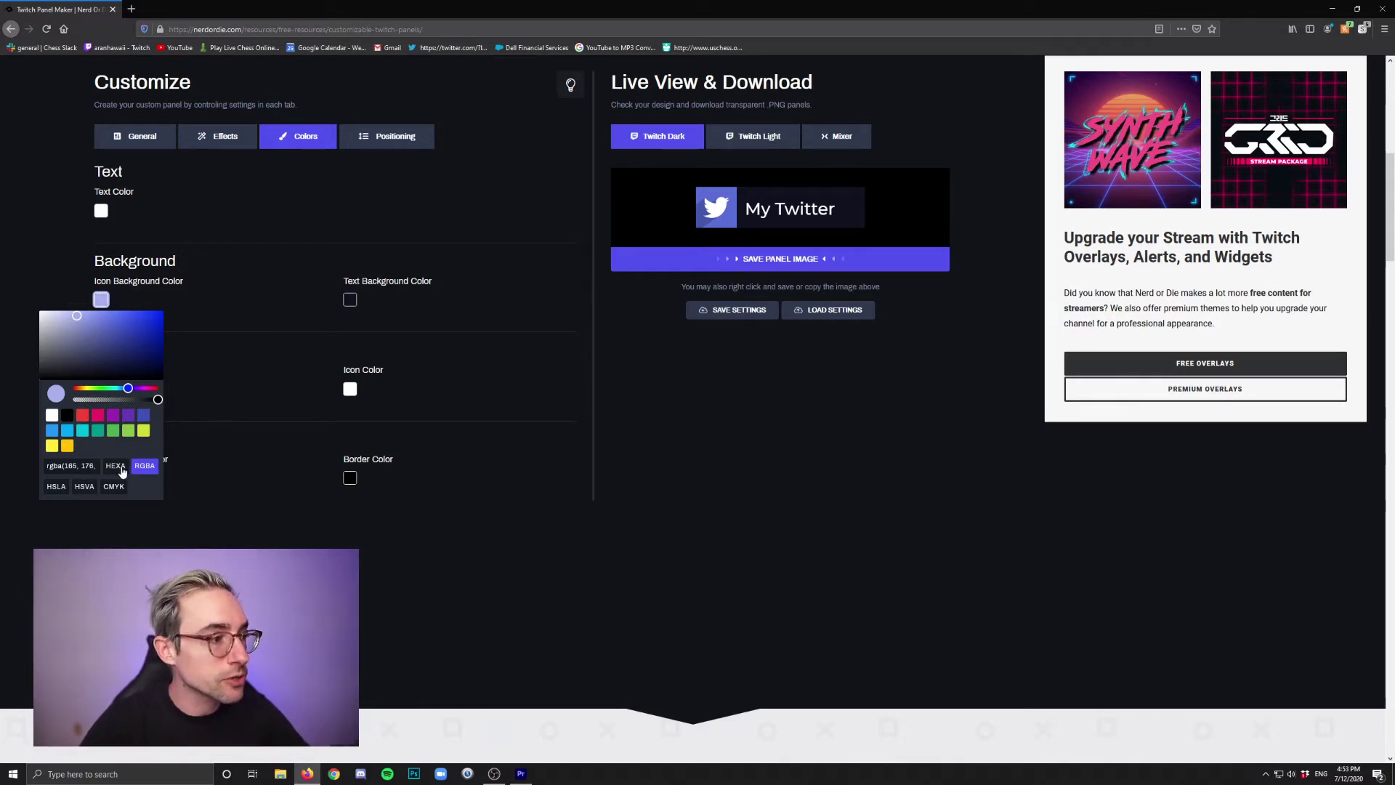
{"action": "left_click", "coordinate": [72, 466]}
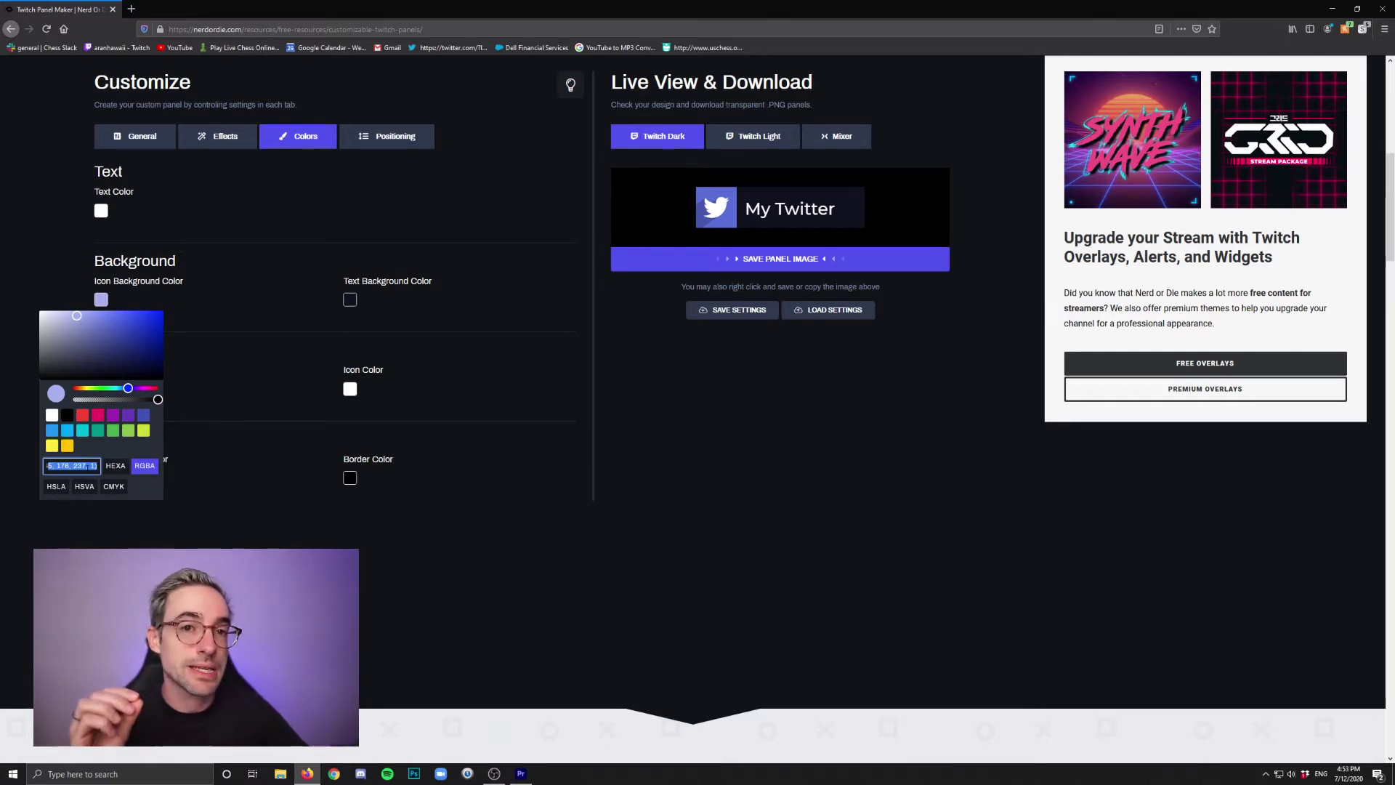
- Set the text background colour to dark navy
{"action": "left_click", "coordinate": [350, 300]}
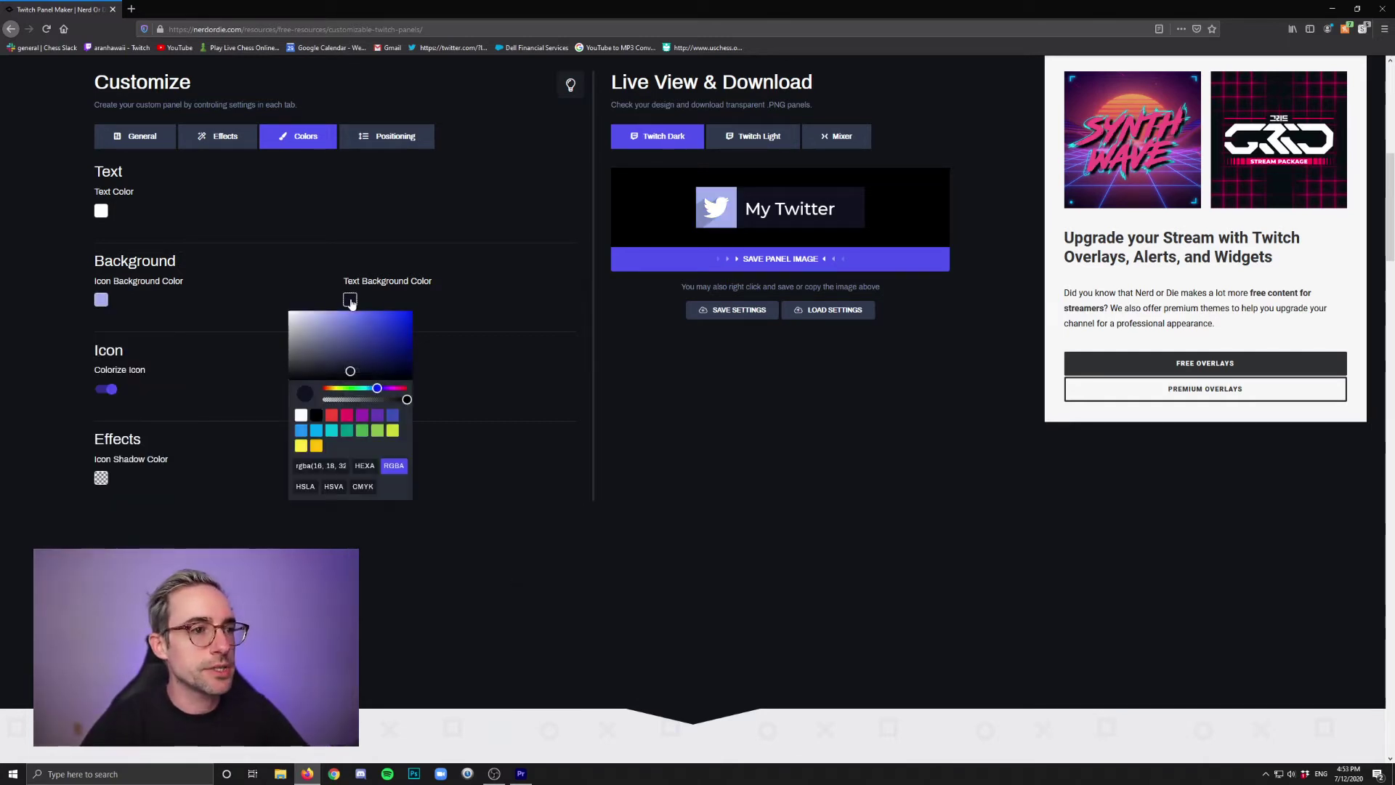
{"action": "left_click", "coordinate": [373, 337]}
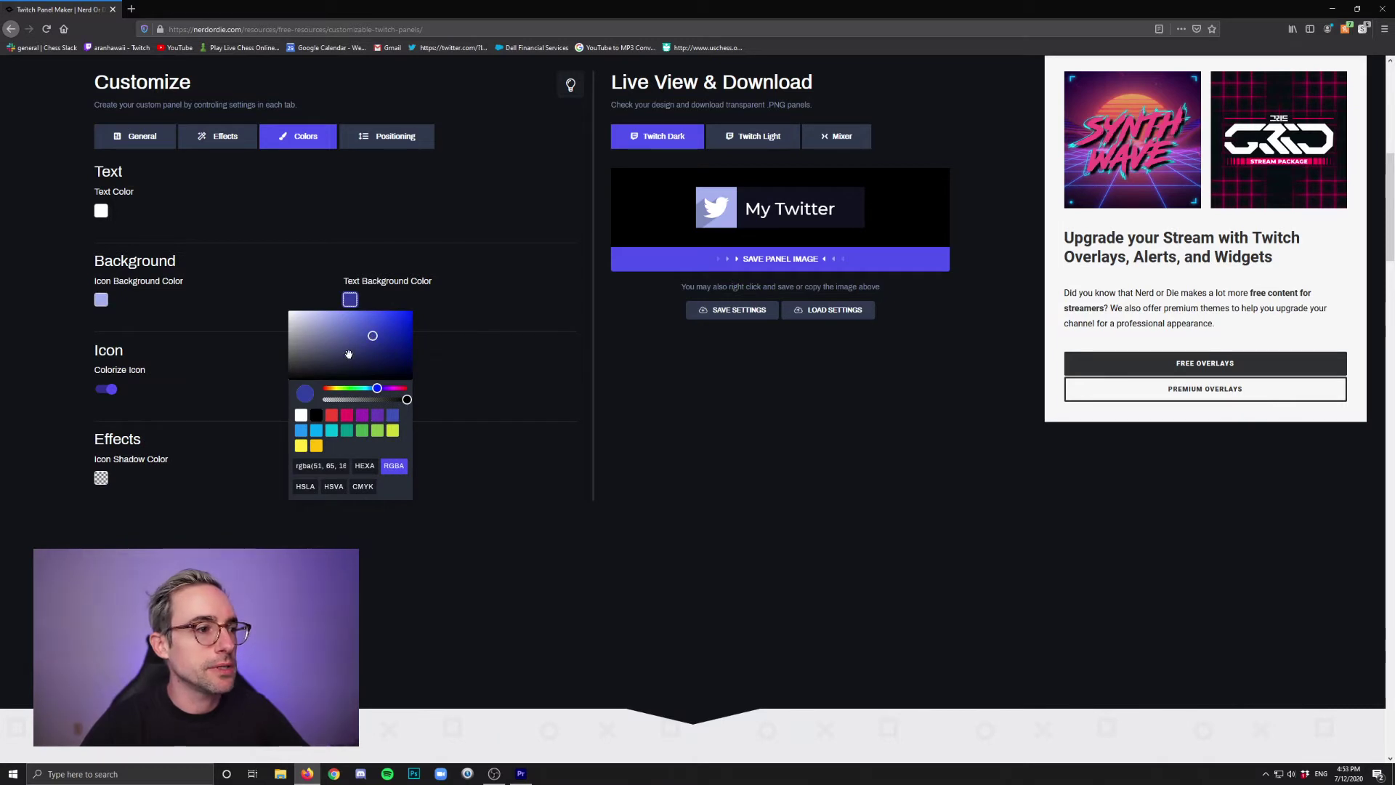
{"action": "left_click", "coordinate": [342, 347]}
{"action": "left_click", "coordinate": [317, 339]}
{"action": "left_click_drag", "start_coordinate": [314, 321], "coordinate": [374, 353]}
{"action": "key", "text": "Escape"}
- Make the Twitter icon a vivid magenta
{"action": "left_click", "coordinate": [350, 391]}
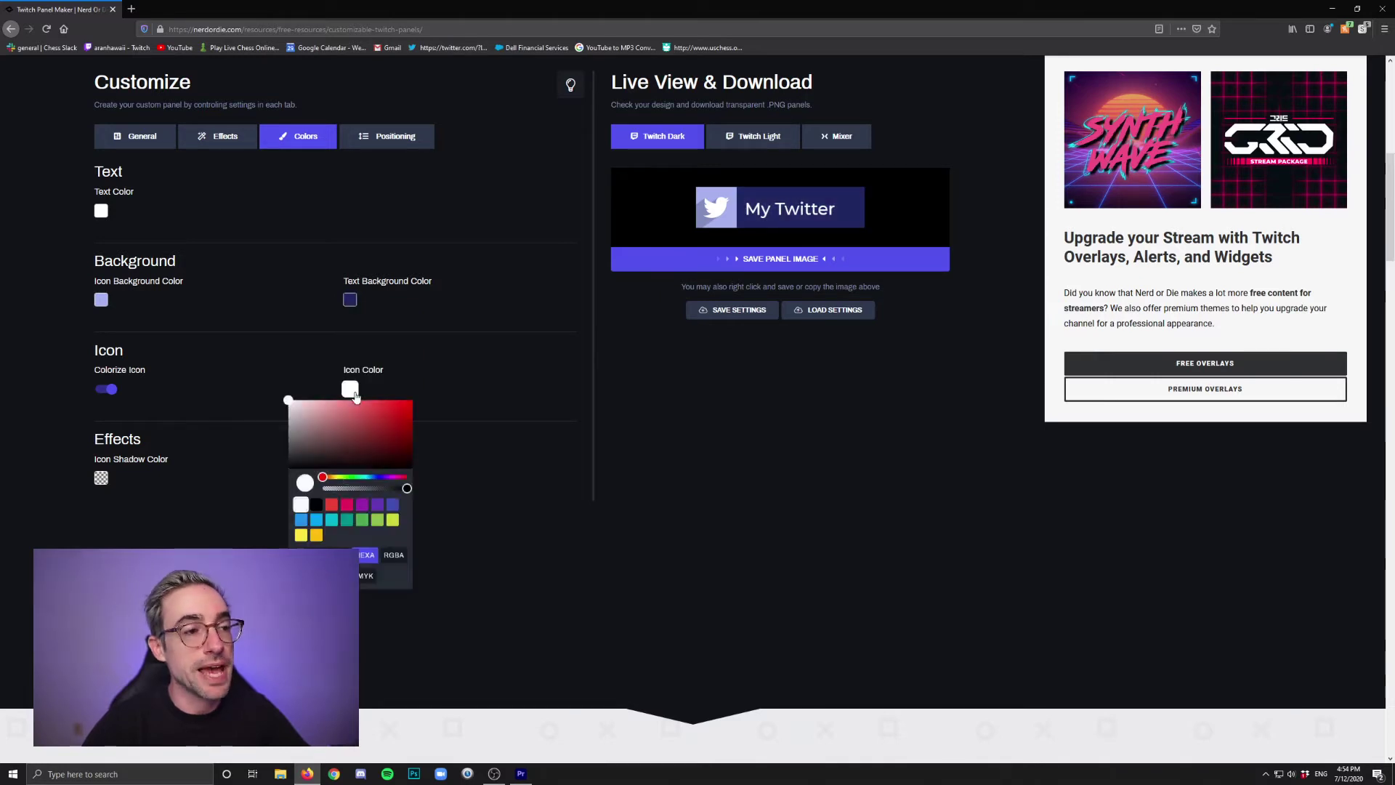
{"action": "left_click", "coordinate": [396, 477]}
{"action": "left_click_drag", "start_coordinate": [404, 407], "coordinate": [435, 393]}
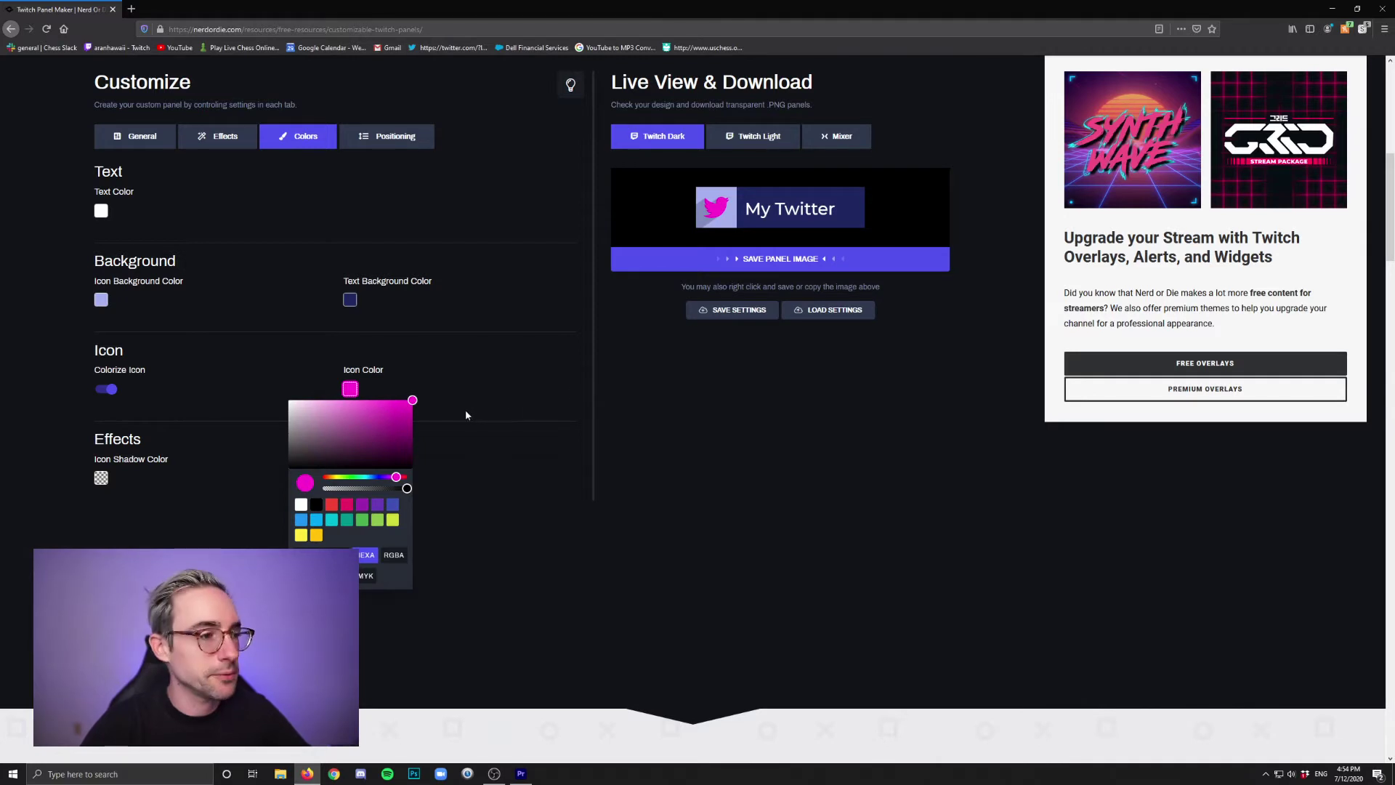
- Preview the panel on Twitch Light and Twitch Dark, ending on the Mixer background
{"action": "left_click", "coordinate": [497, 417]}
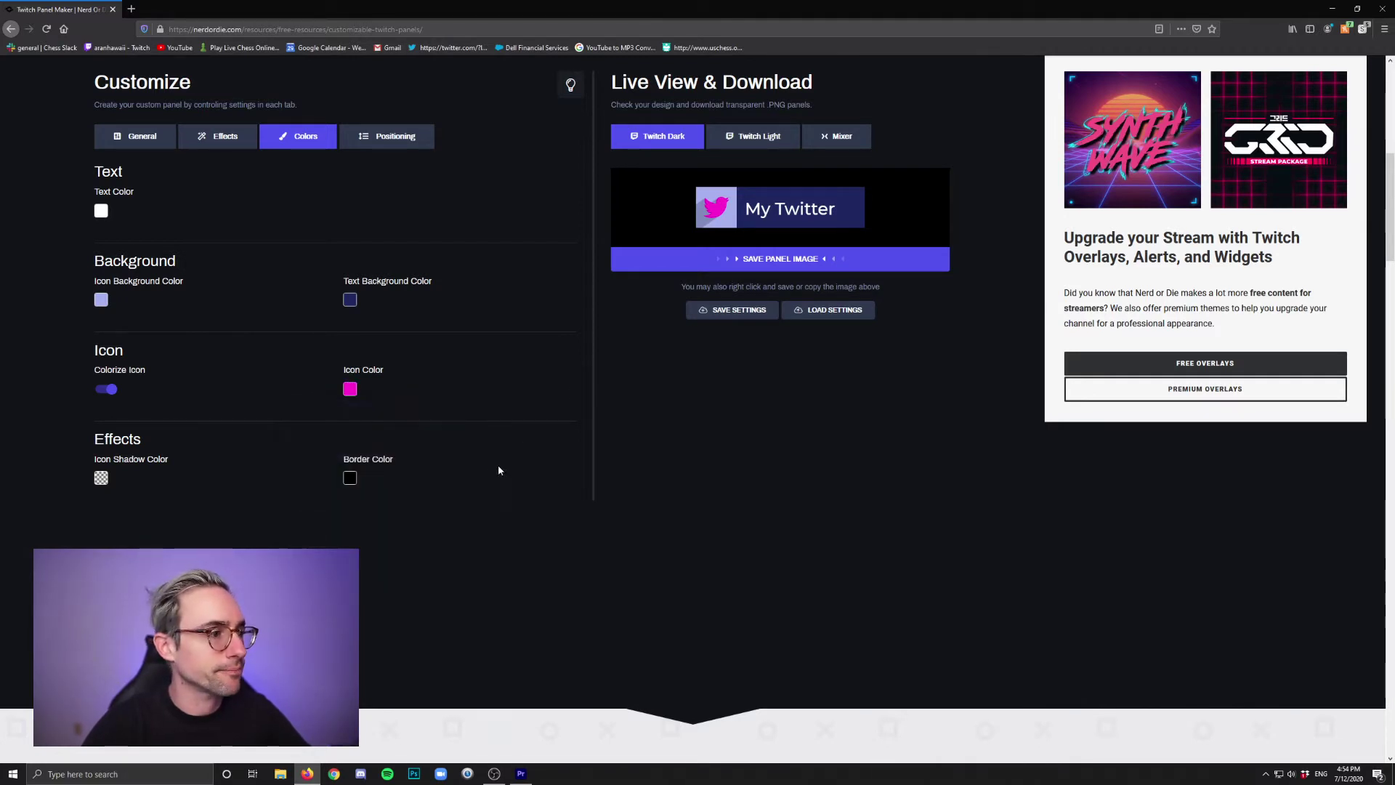
{"action": "left_click", "coordinate": [387, 136]}
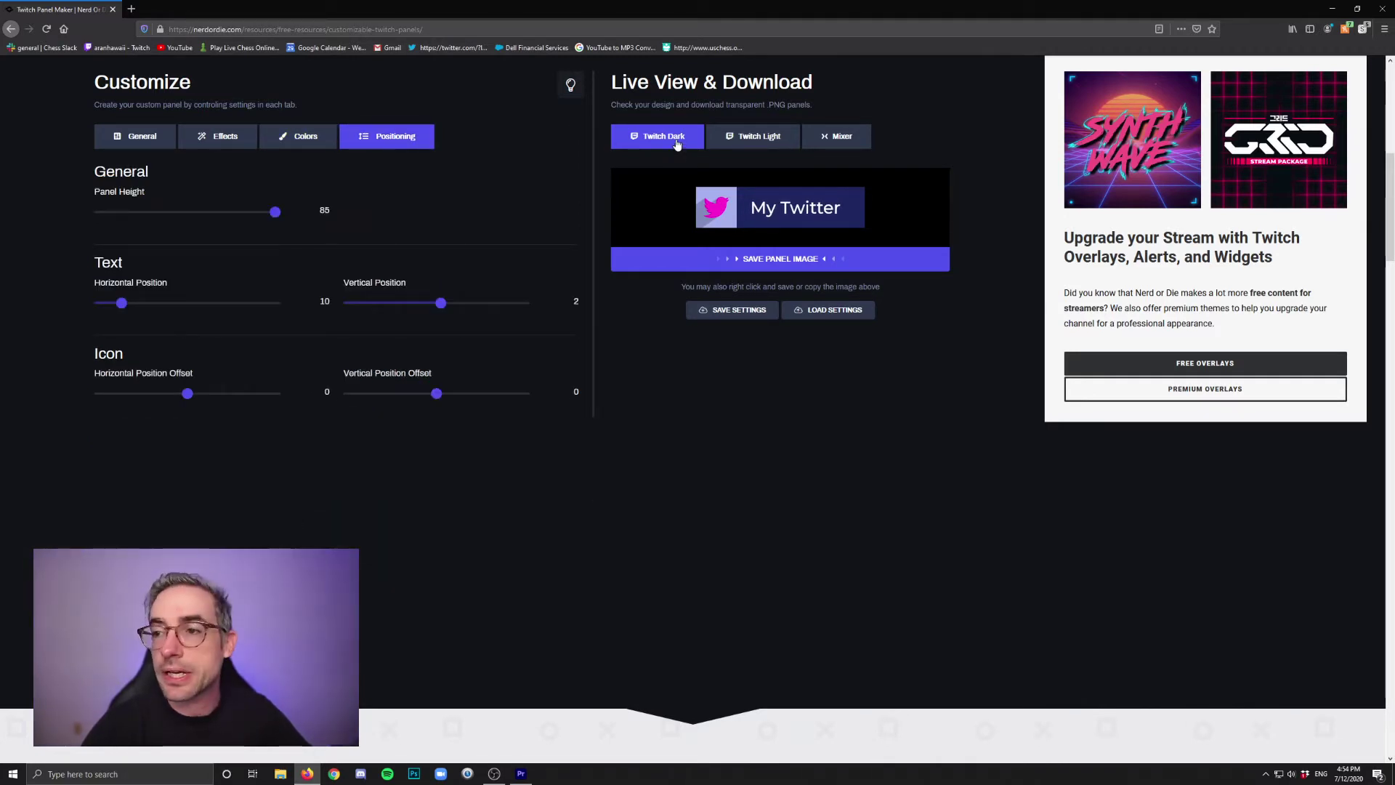
{"action": "left_click", "coordinate": [753, 143]}
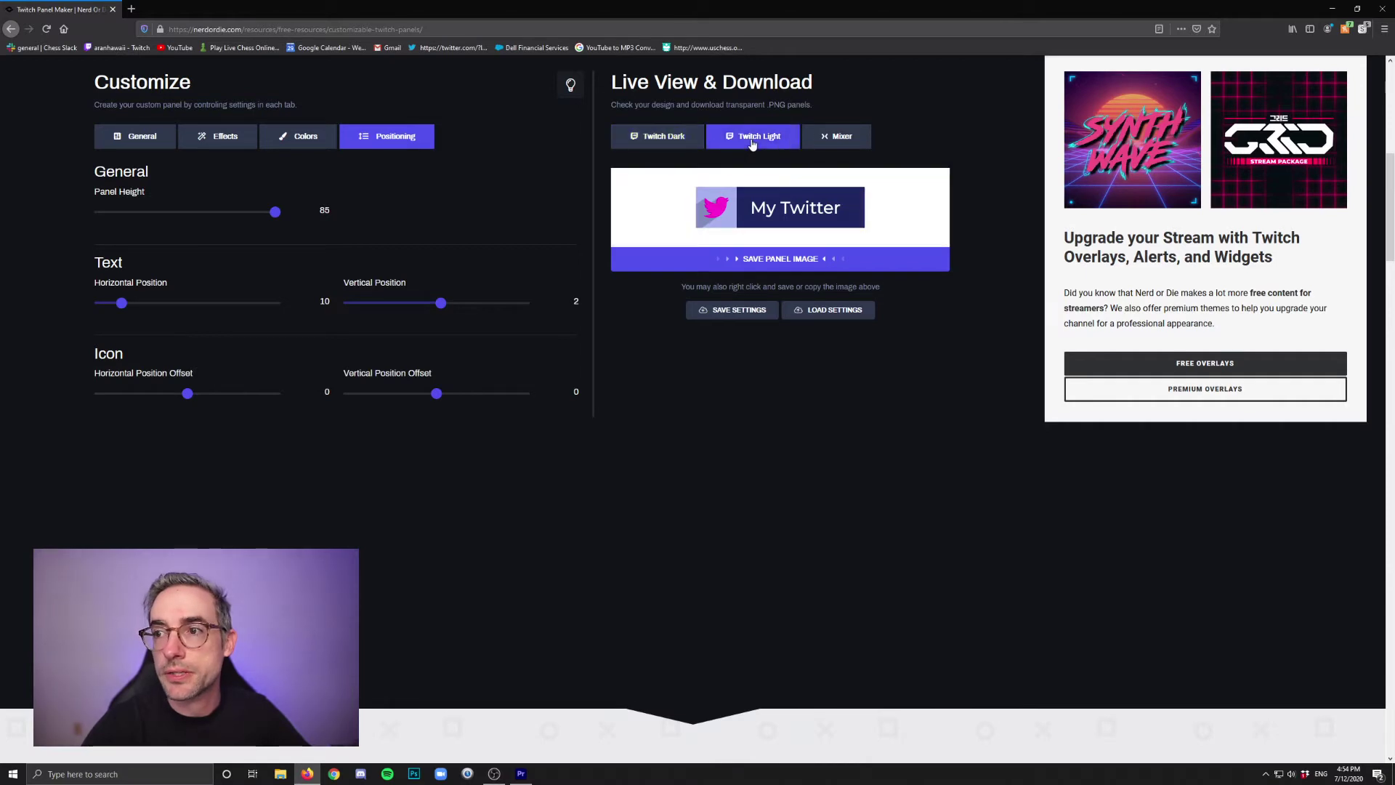
{"action": "left_click", "coordinate": [681, 143]}
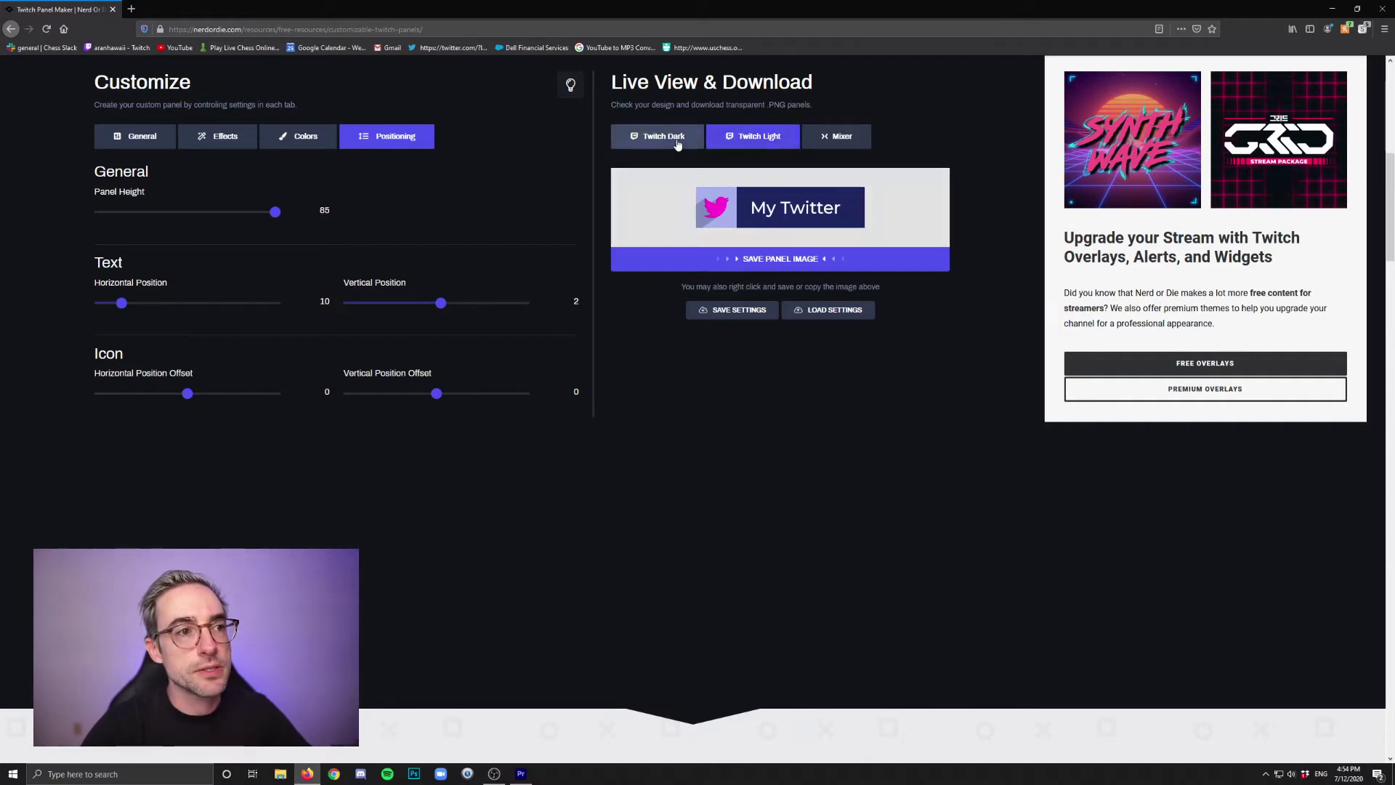
{"action": "left_click", "coordinate": [732, 142]}
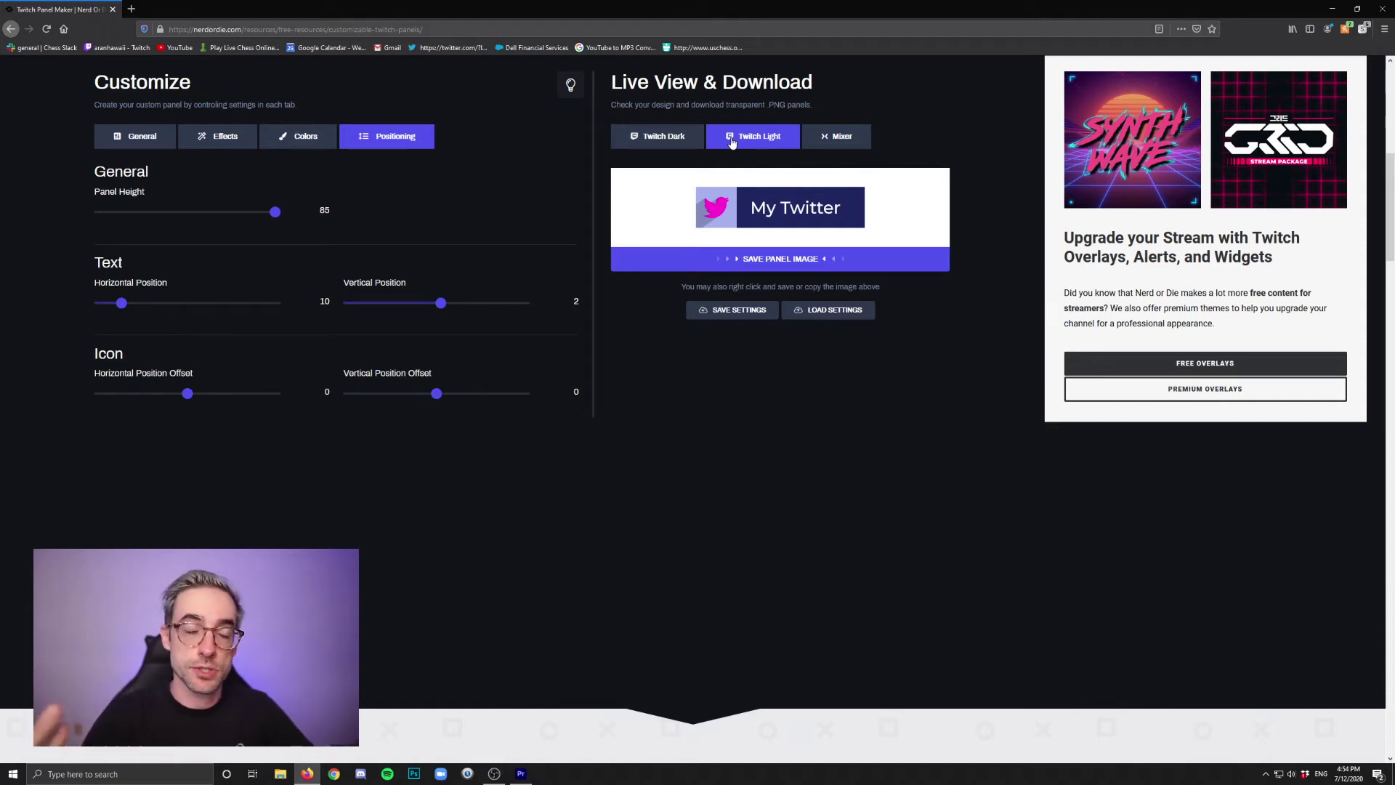
{"action": "left_click", "coordinate": [852, 142]}
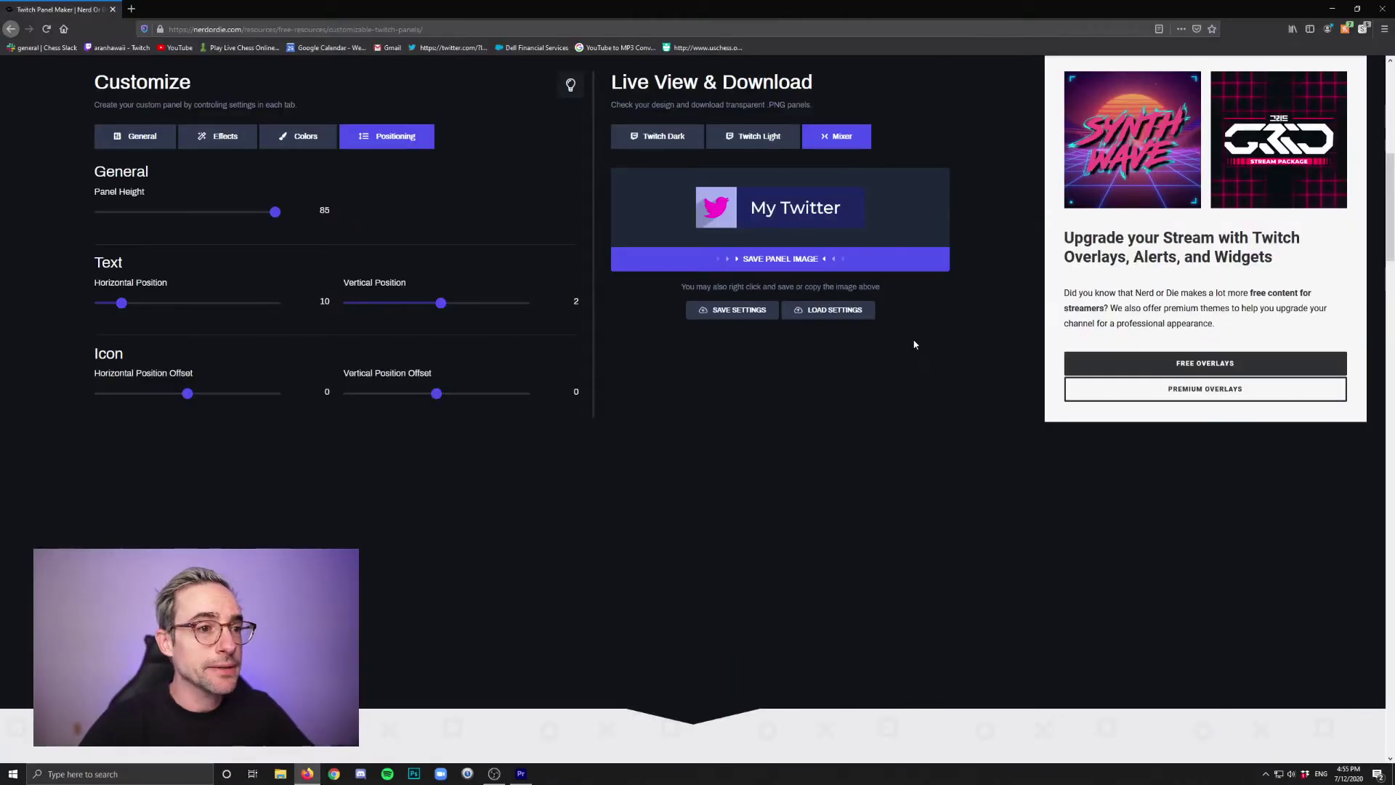
- Download the panel PNG, then change the text to 'My Instagram' at font size 28
{"action": "left_click", "coordinate": [807, 263]}
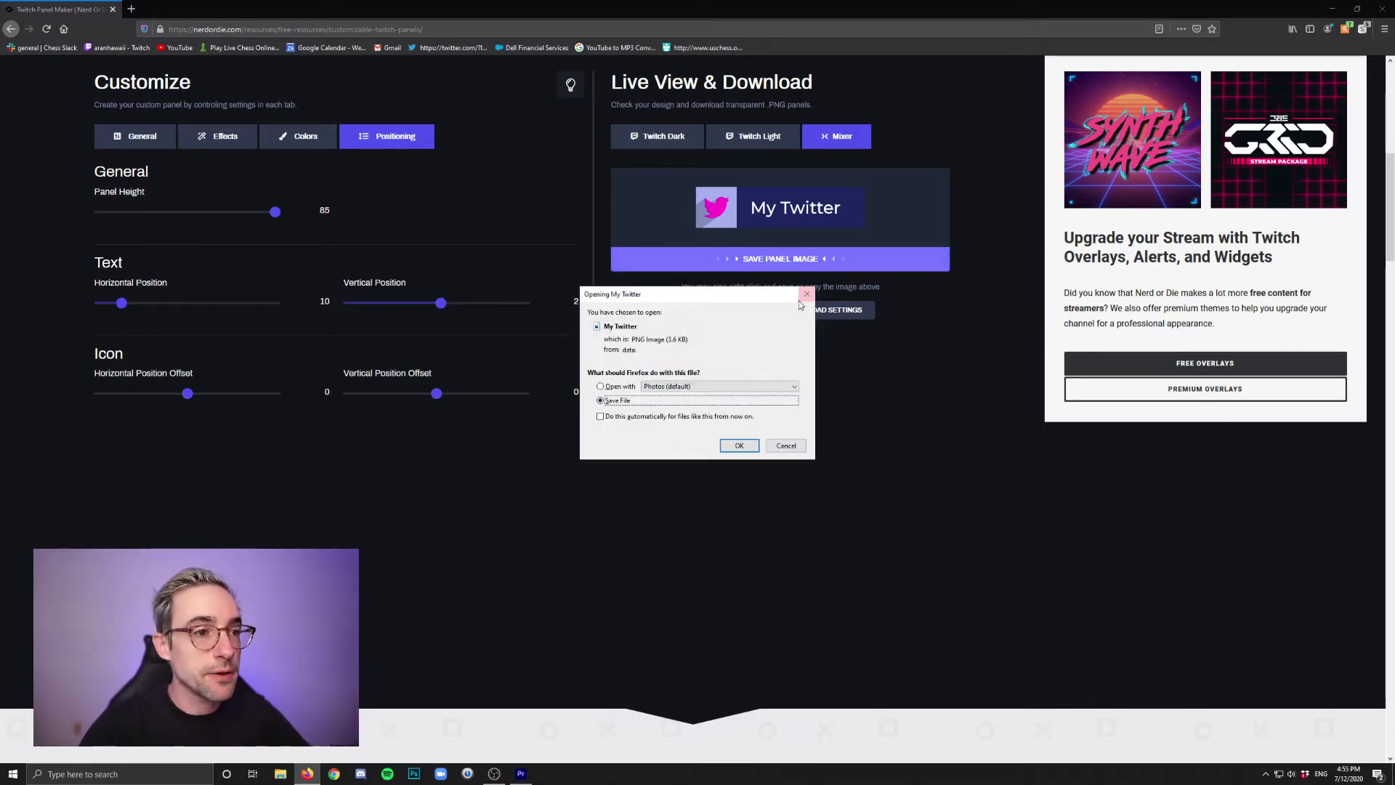
{"action": "left_click", "coordinate": [804, 297]}
{"action": "left_click", "coordinate": [139, 136]}
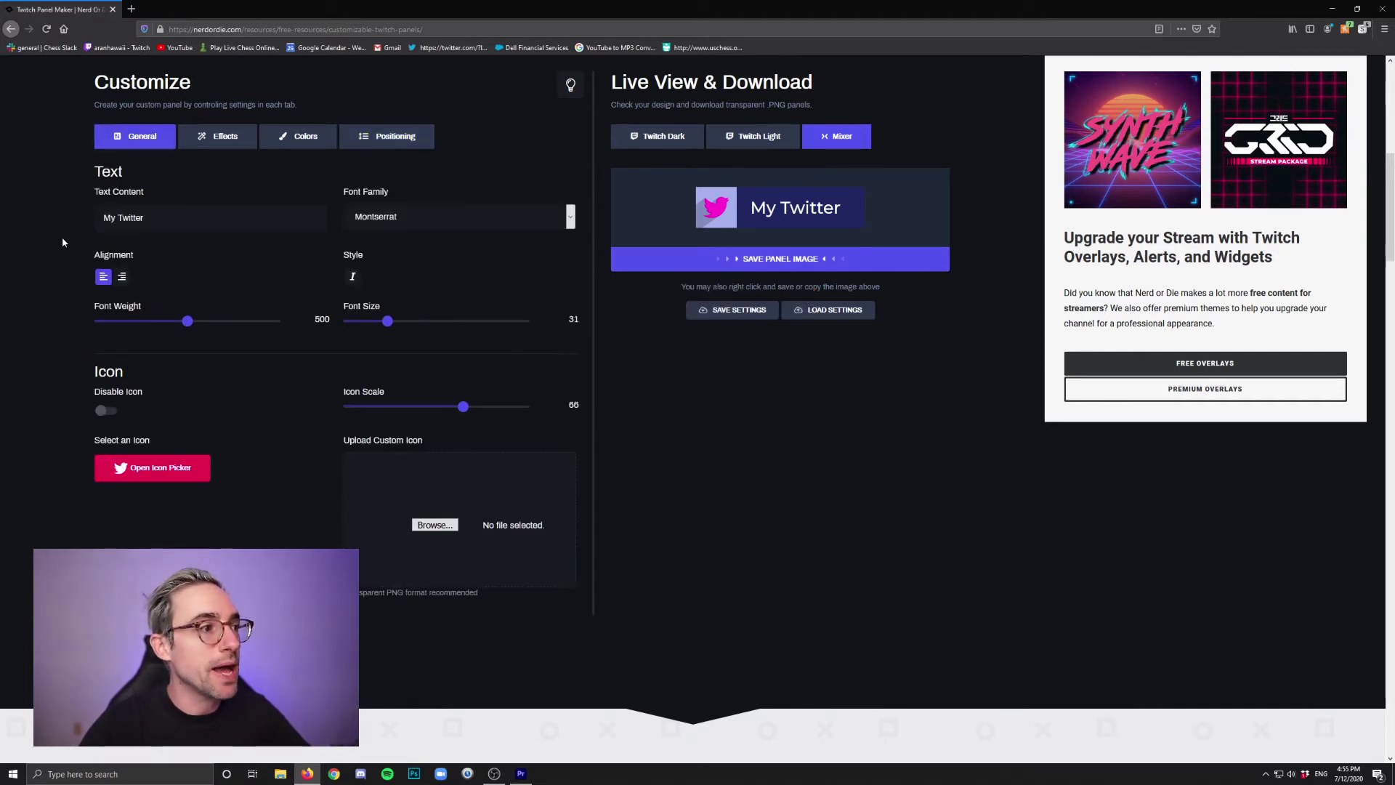
{"action": "left_click_drag", "start_coordinate": [164, 215], "coordinate": [117, 217]}
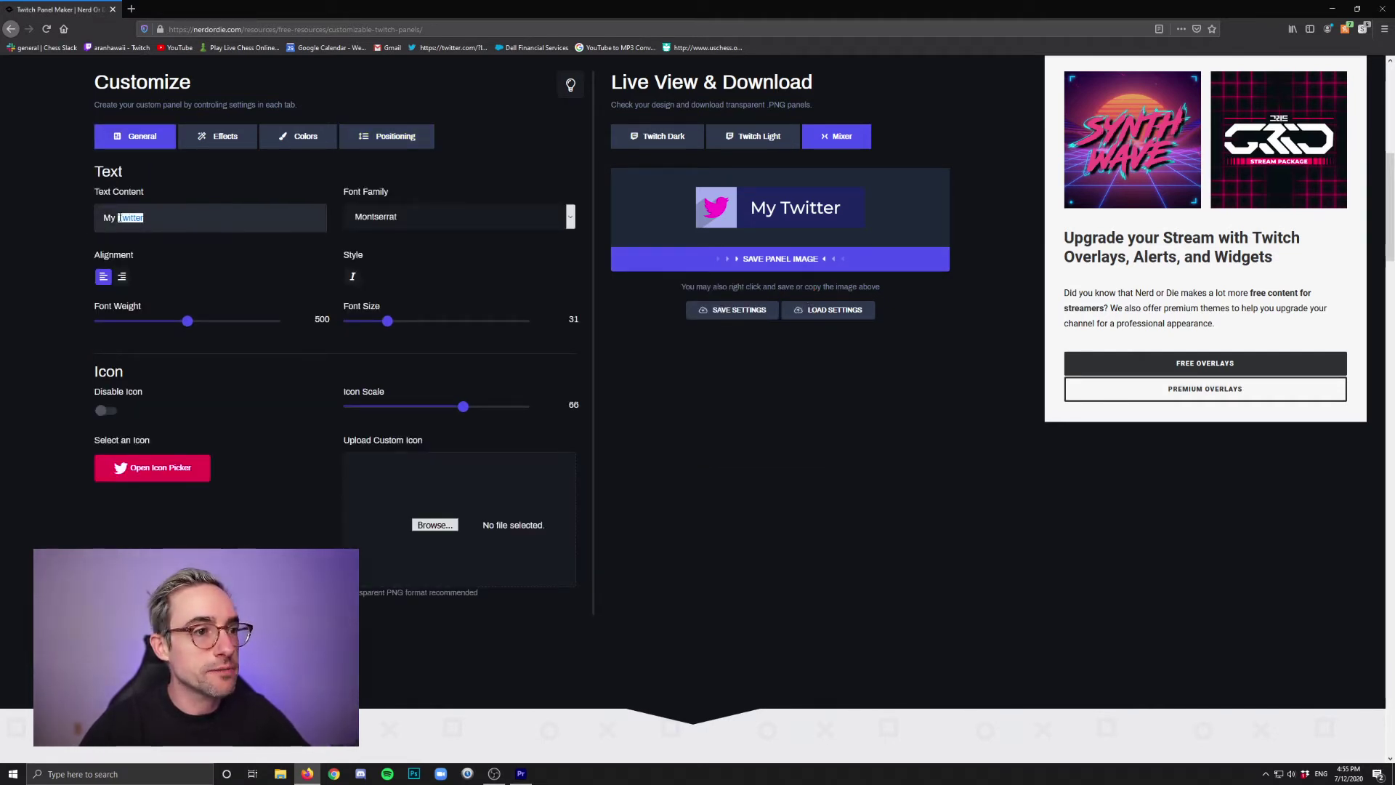
{"action": "type", "text": "Instagra"}
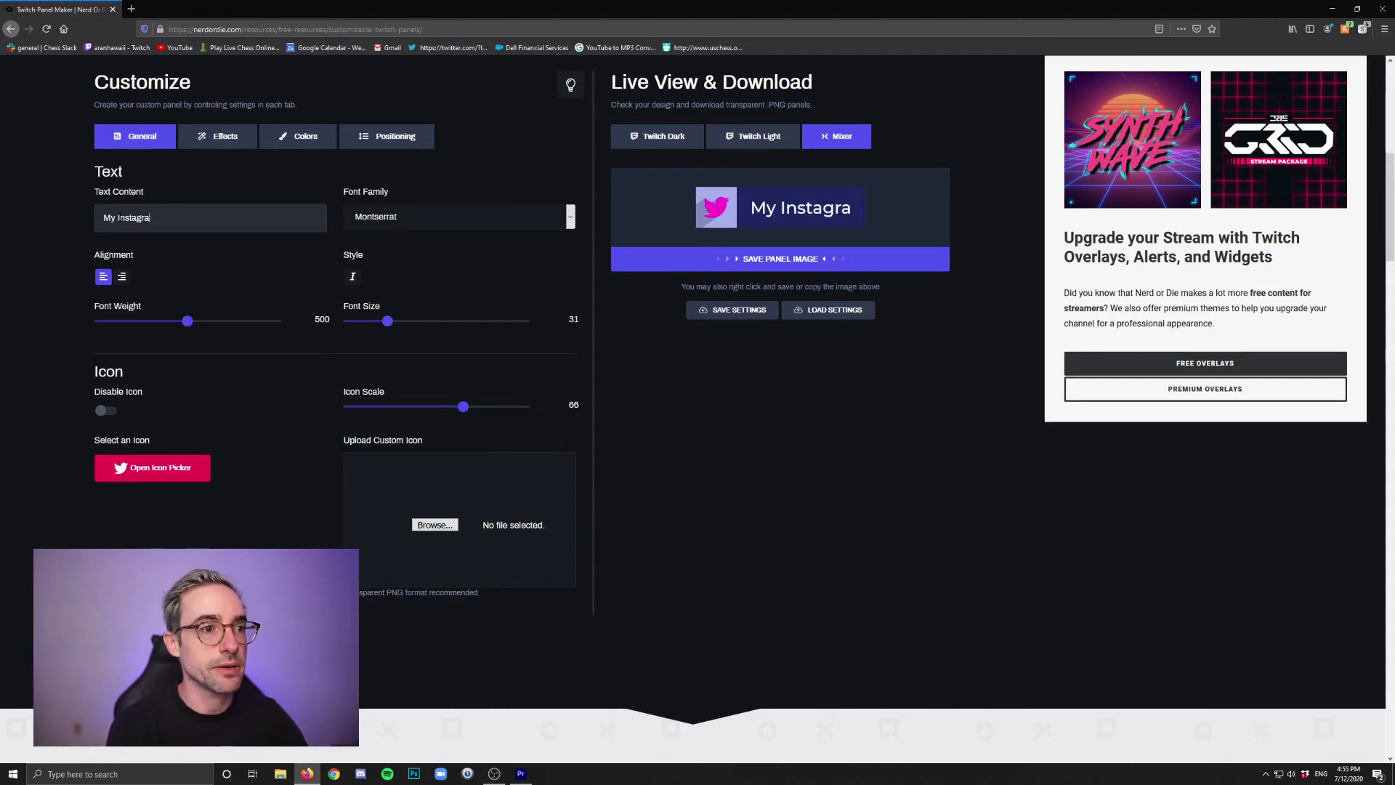
{"action": "type", "text": "m"}
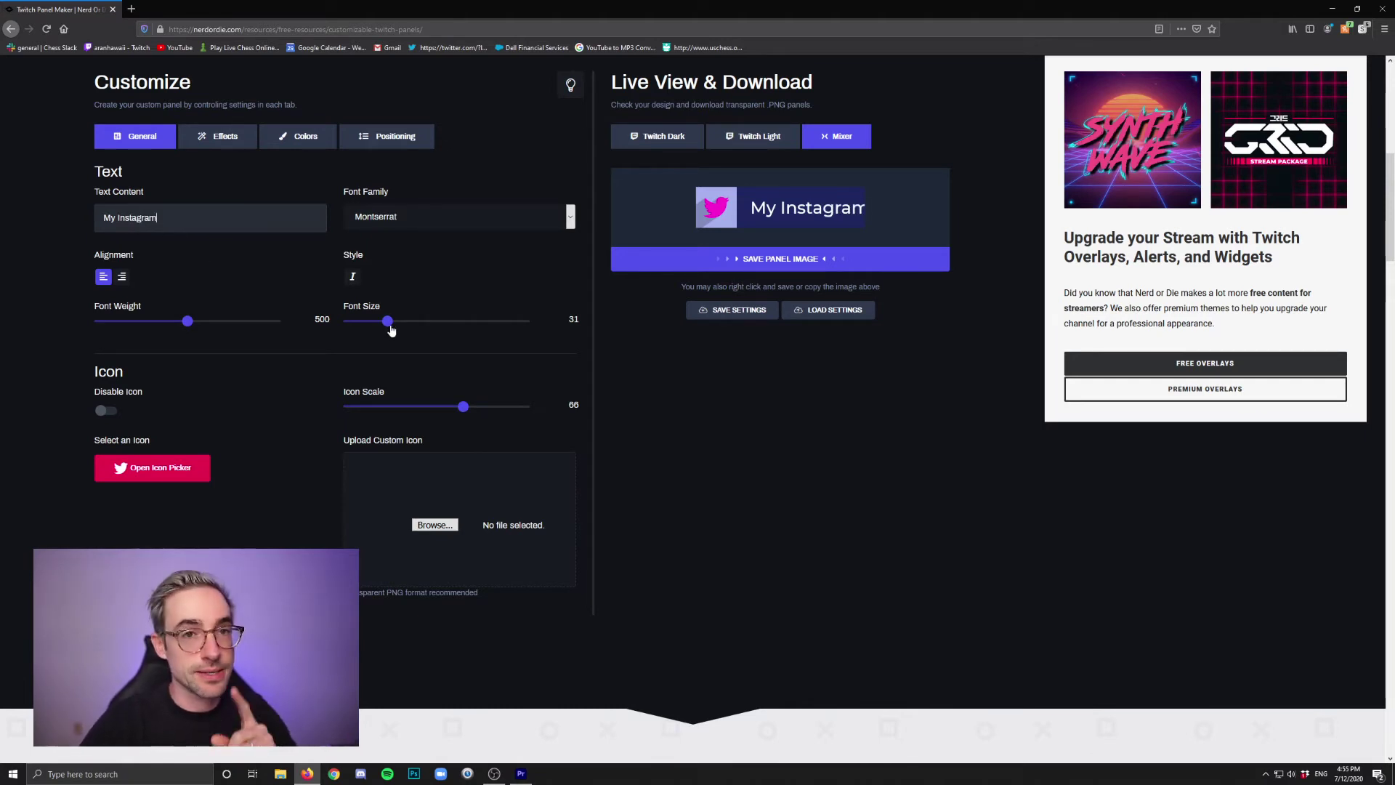
{"action": "left_click_drag", "start_coordinate": [390, 329], "coordinate": [378, 327]}
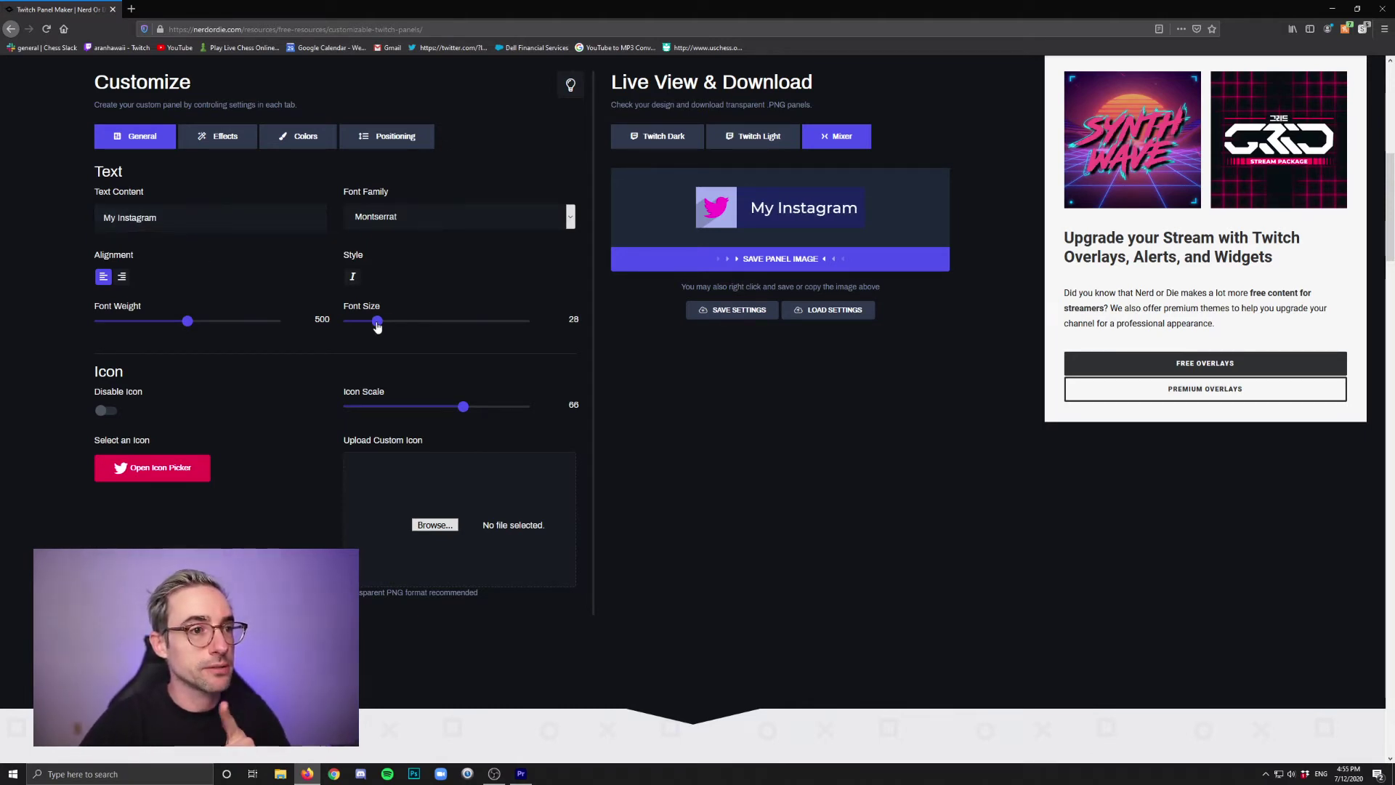
- Swap the Twitter bird for the Instagram icon beside 'My Instagram'
{"action": "left_click", "coordinate": [176, 469]}
{"action": "left_click_drag", "start_coordinate": [683, 433], "coordinate": [682, 295]}
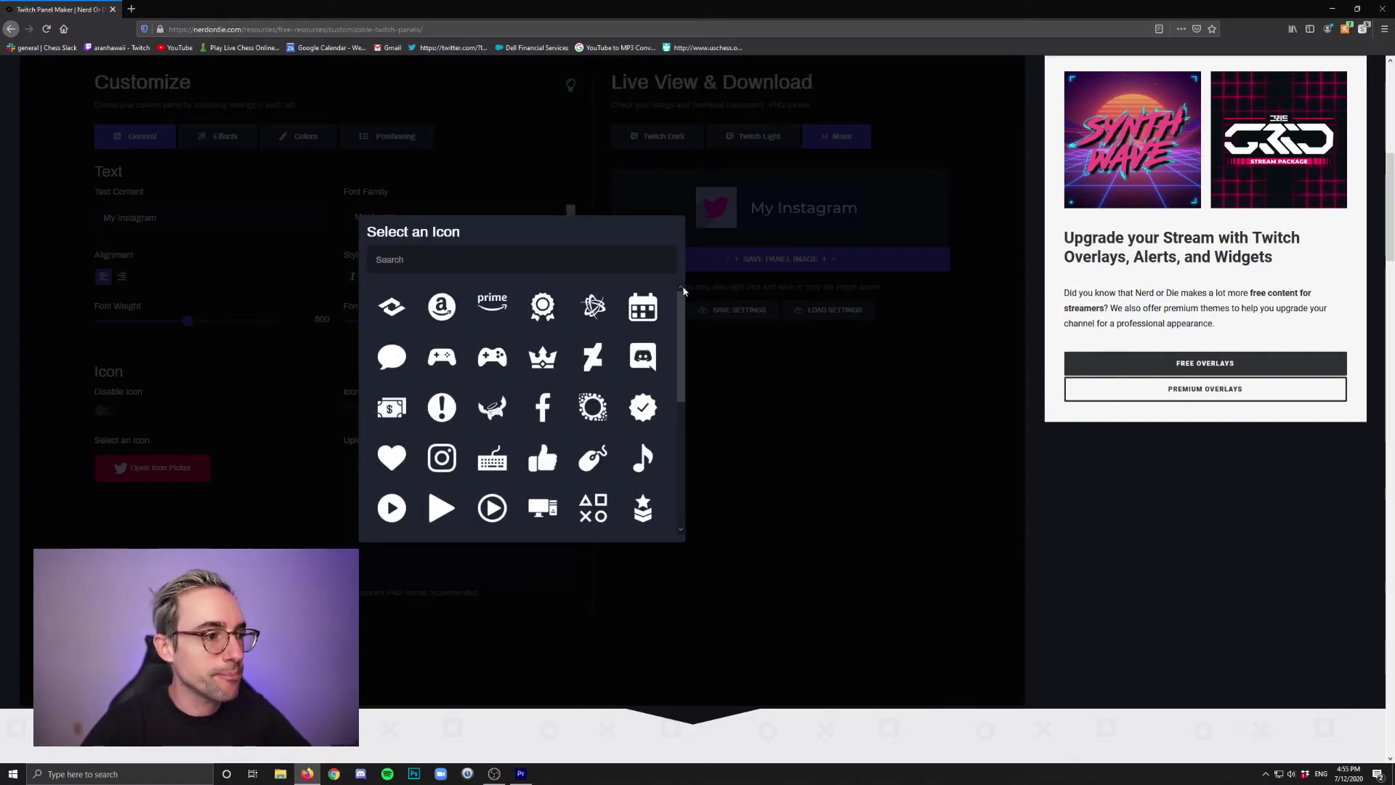
{"action": "left_click", "coordinate": [444, 458]}
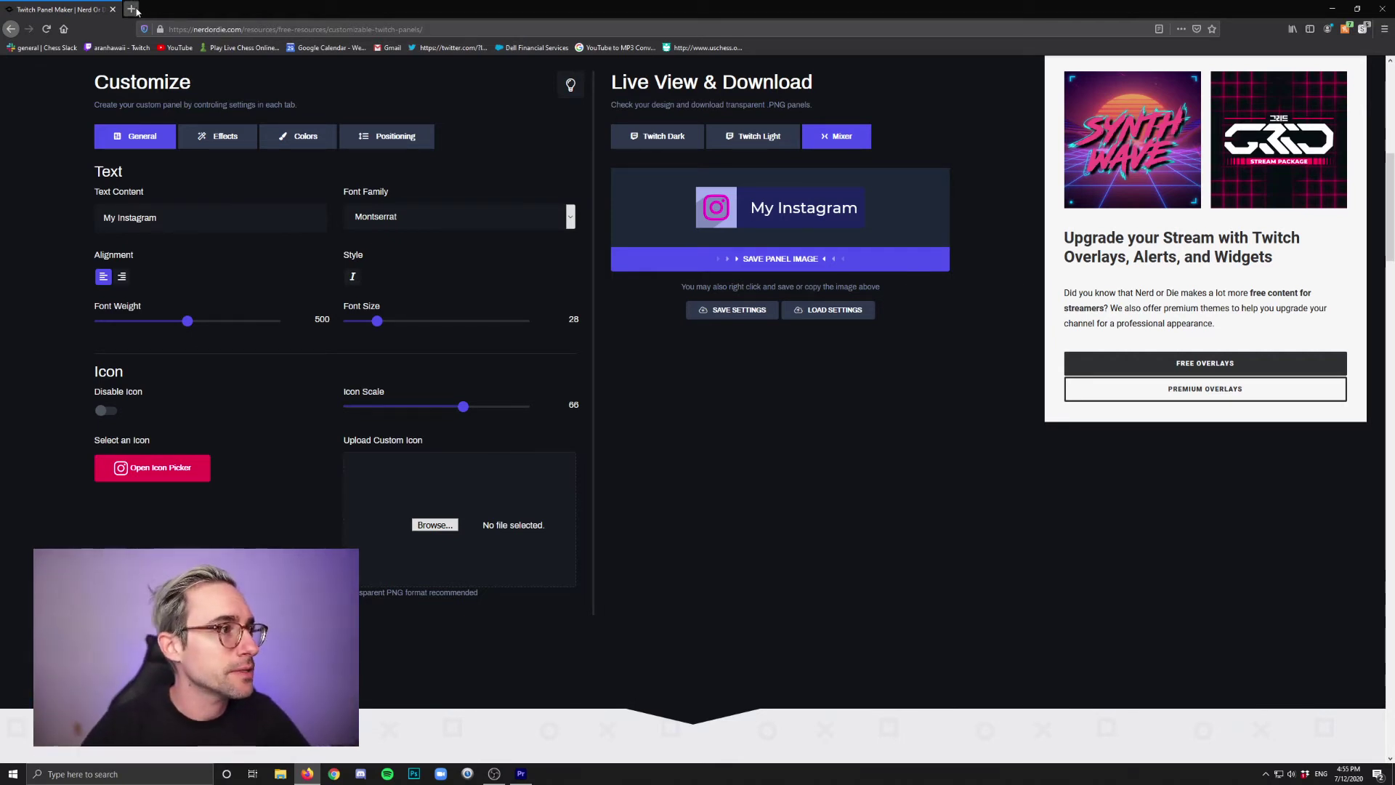
- Load the Twitch channel in a new tab and go to its About page
{"action": "left_click", "coordinate": [132, 9]}
{"action": "left_click", "coordinate": [131, 48]}
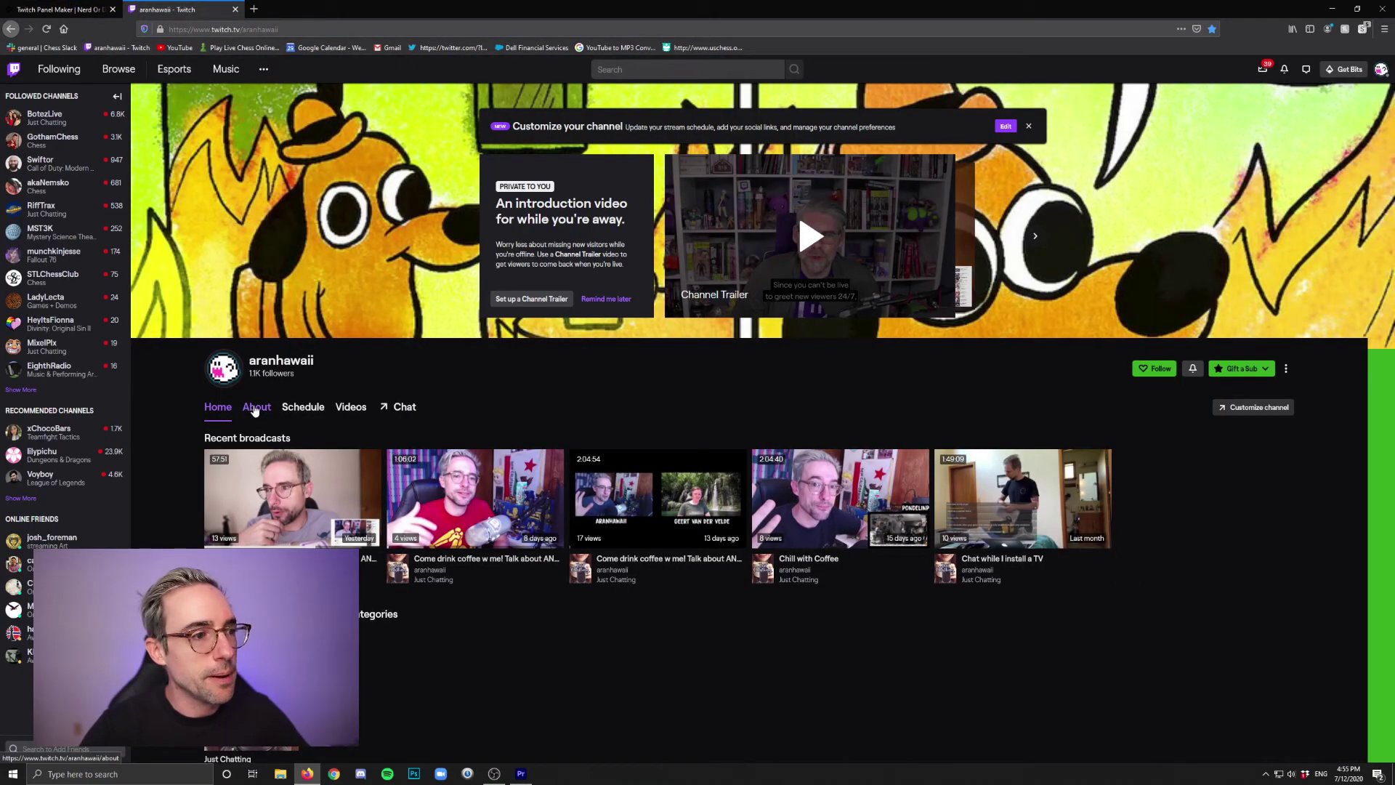
{"action": "left_click", "coordinate": [255, 409]}
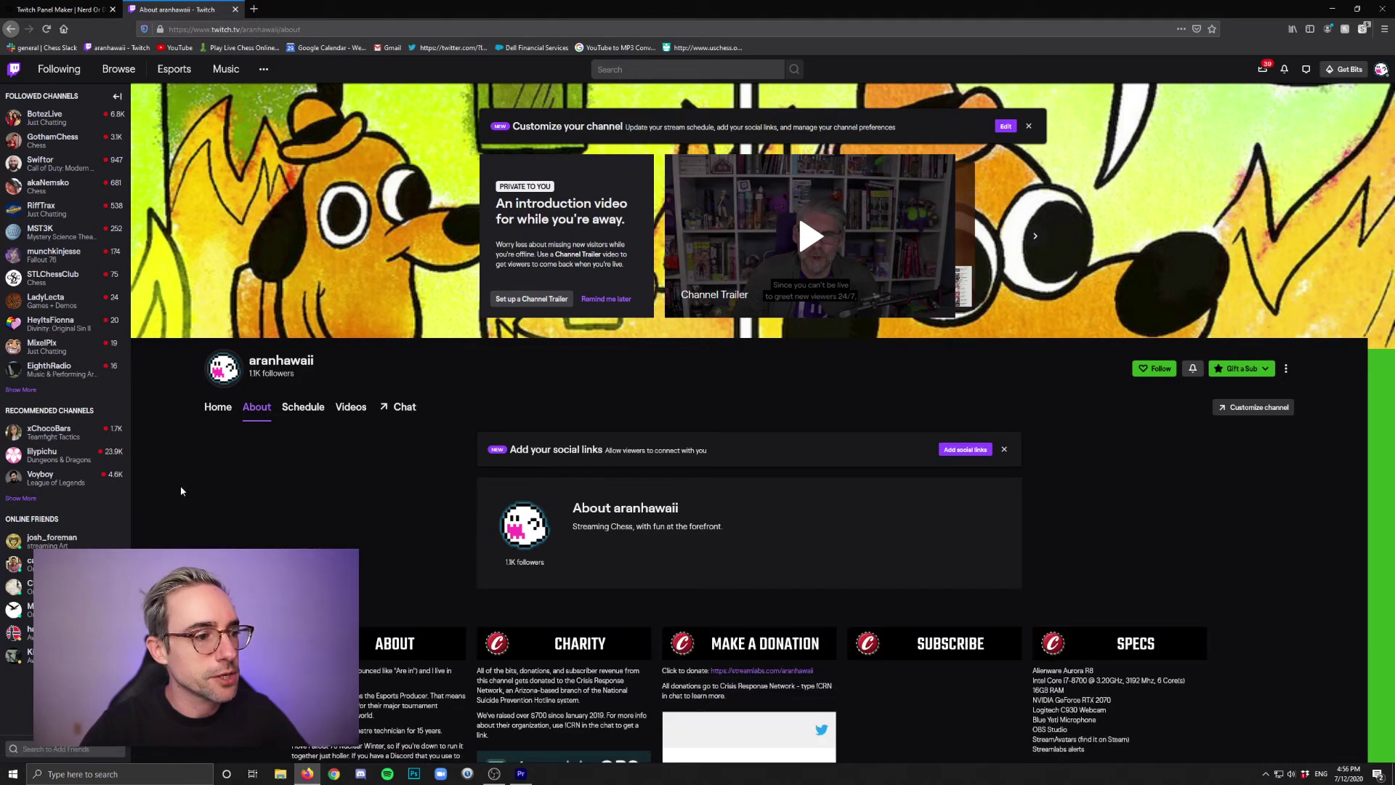
- Turn on panel editing and add a new text or image panel
{"action": "scroll", "coordinate": [182, 465], "scroll_direction": "down", "scroll_amount": 1}
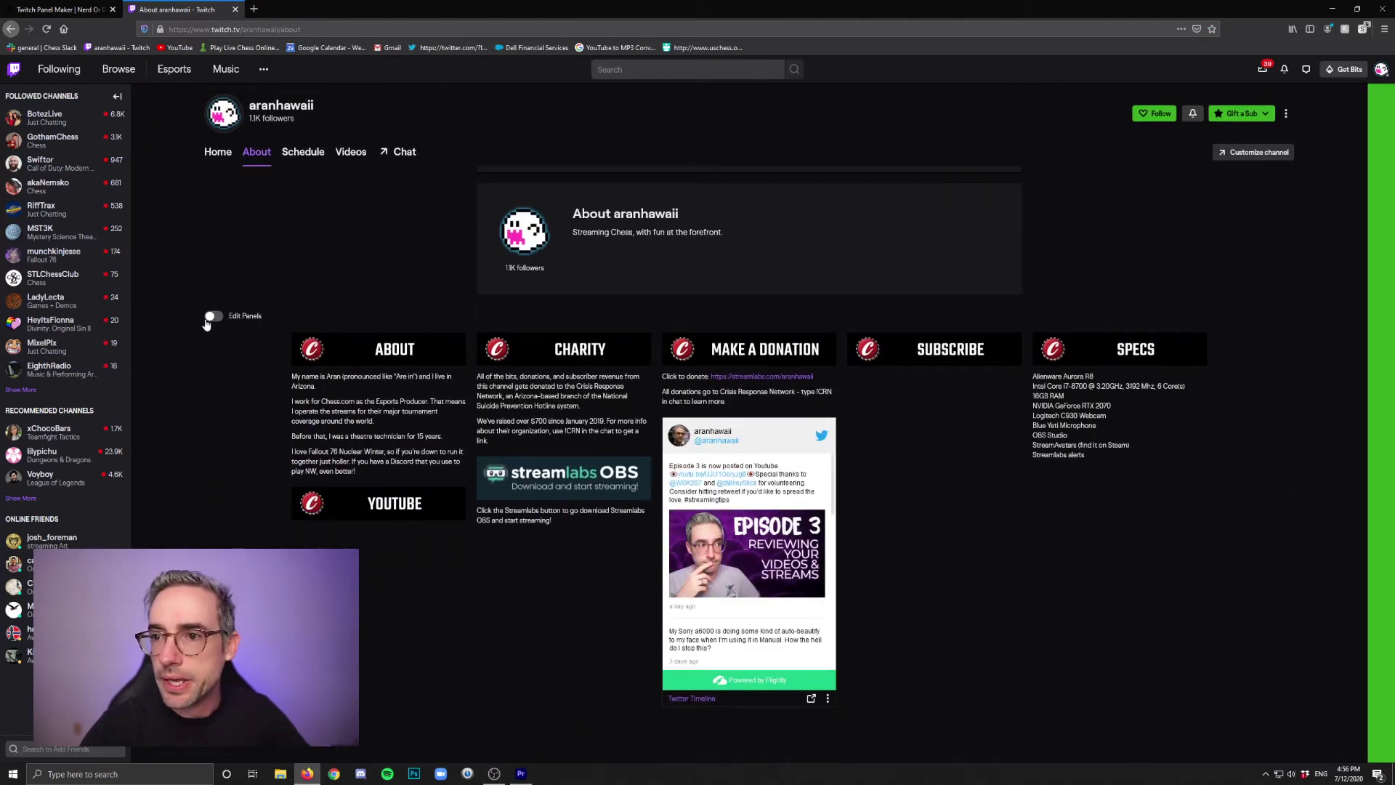
{"action": "left_click", "coordinate": [213, 318]}
{"action": "scroll", "coordinate": [195, 394], "scroll_direction": "down", "scroll_amount": 5}
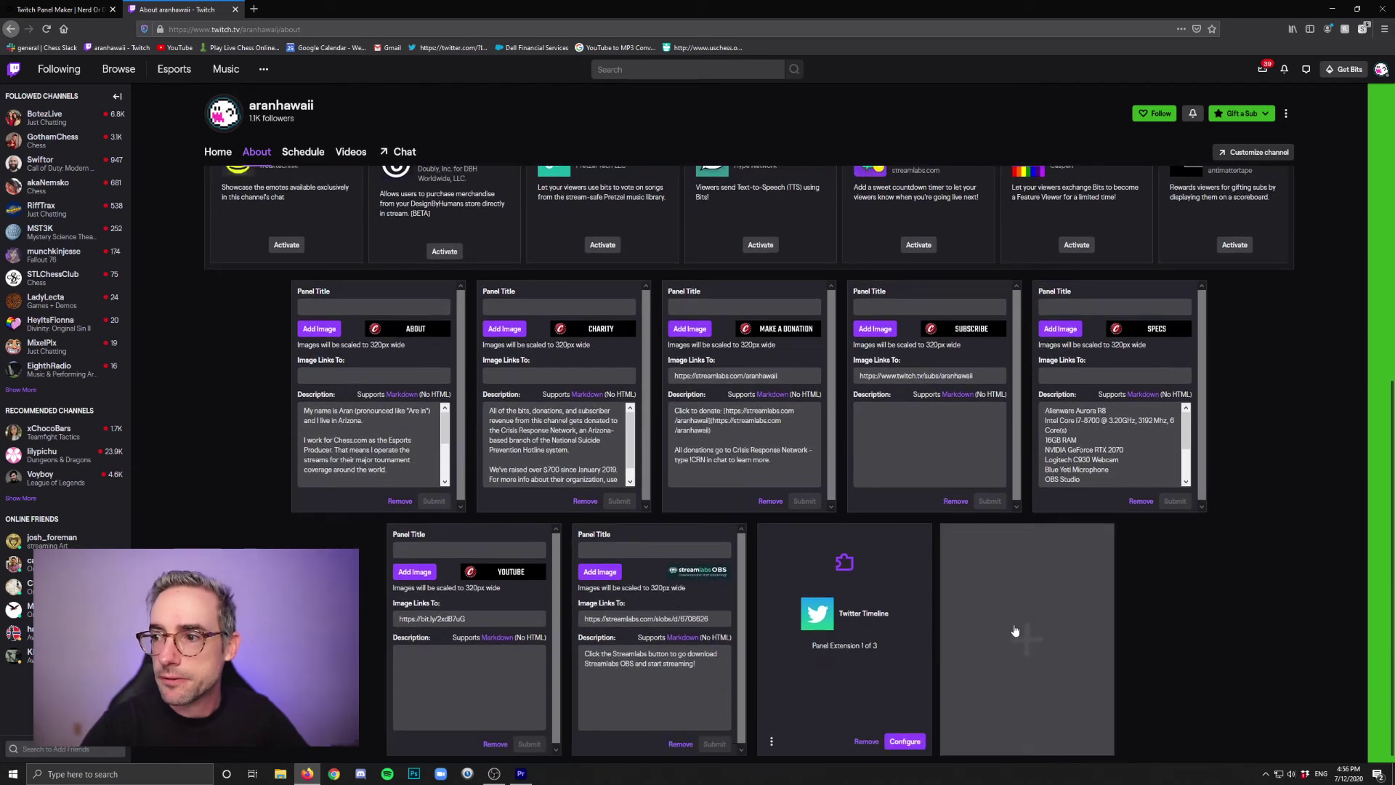
{"action": "left_click", "coordinate": [1045, 620]}
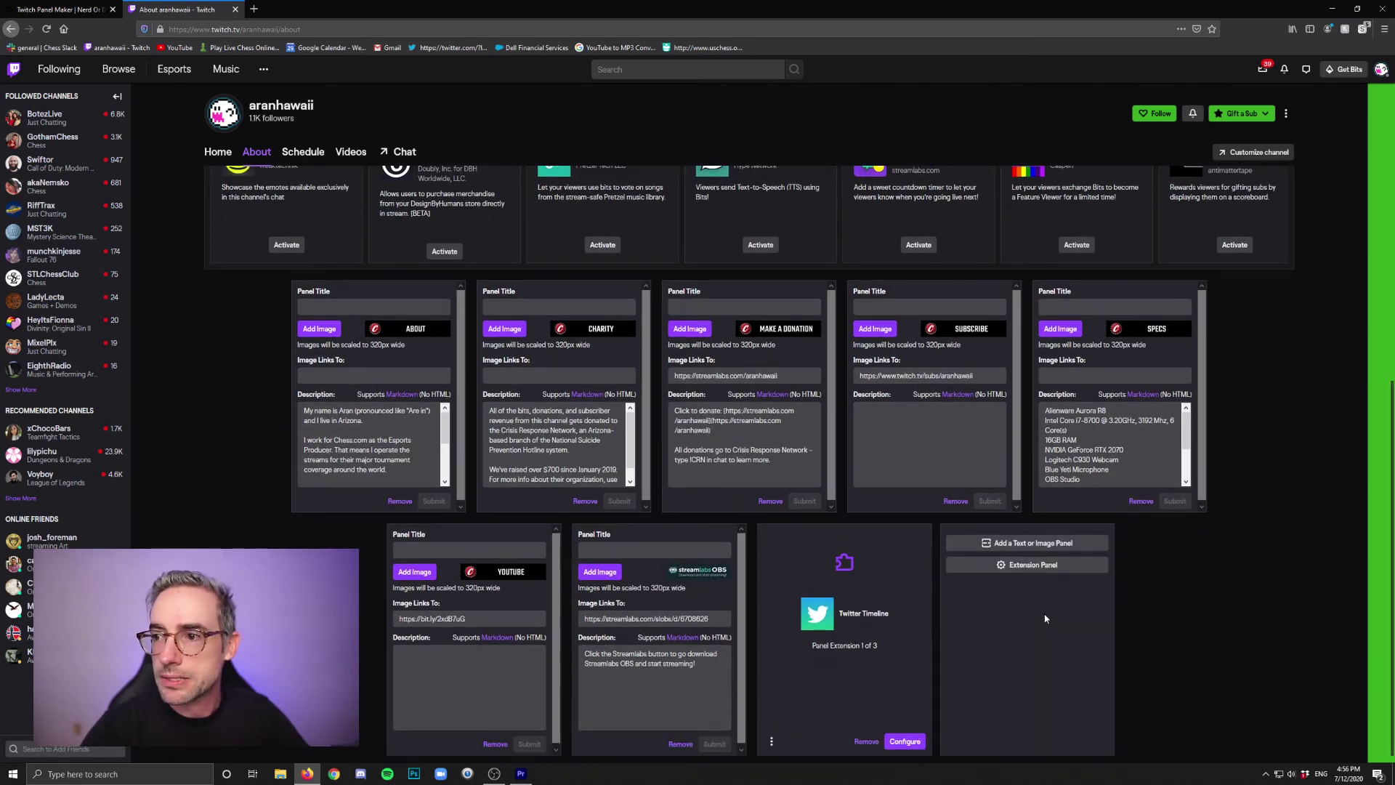
{"action": "left_click", "coordinate": [1045, 551]}
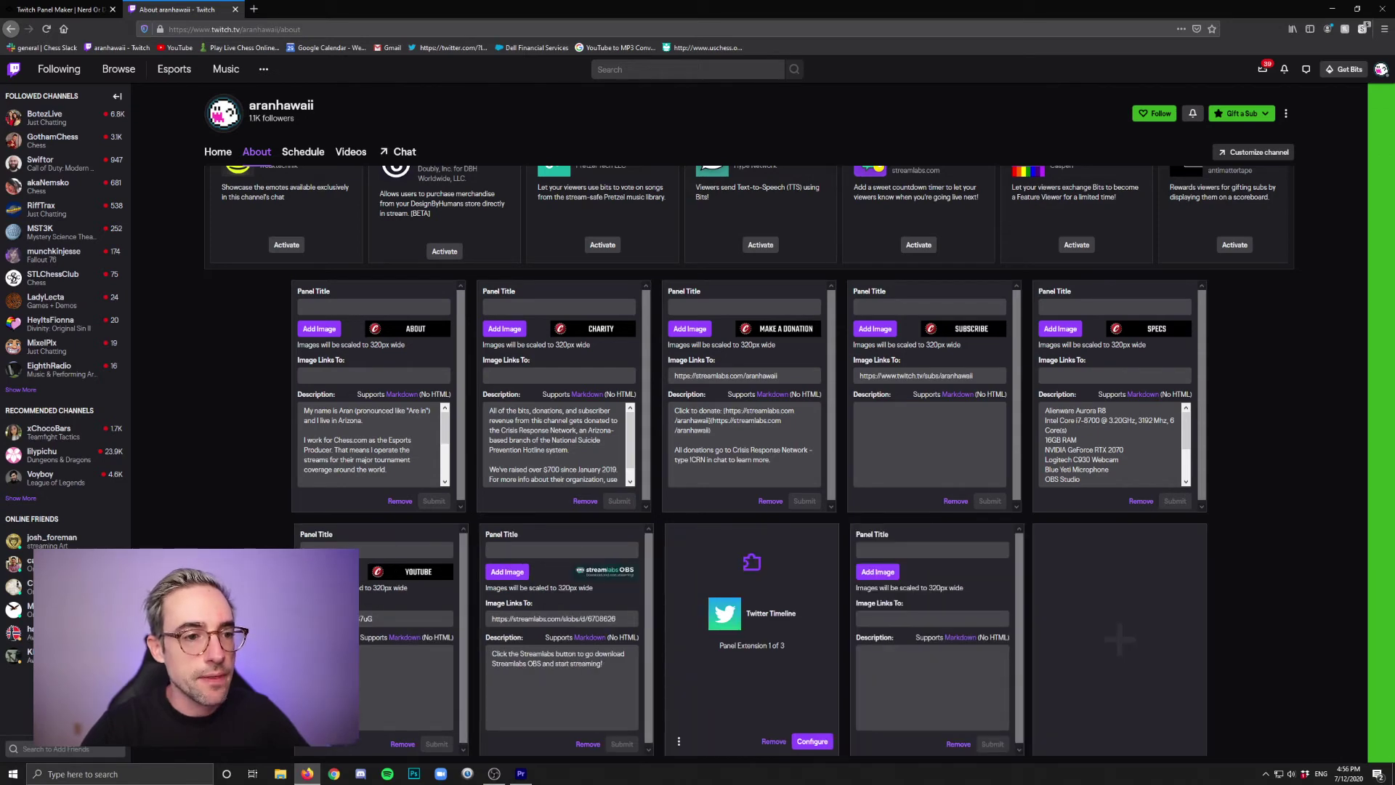
- Upload the saved My Instagram panel PNG as the new panel's image and submit the panel
{"action": "left_click", "coordinate": [870, 573]}
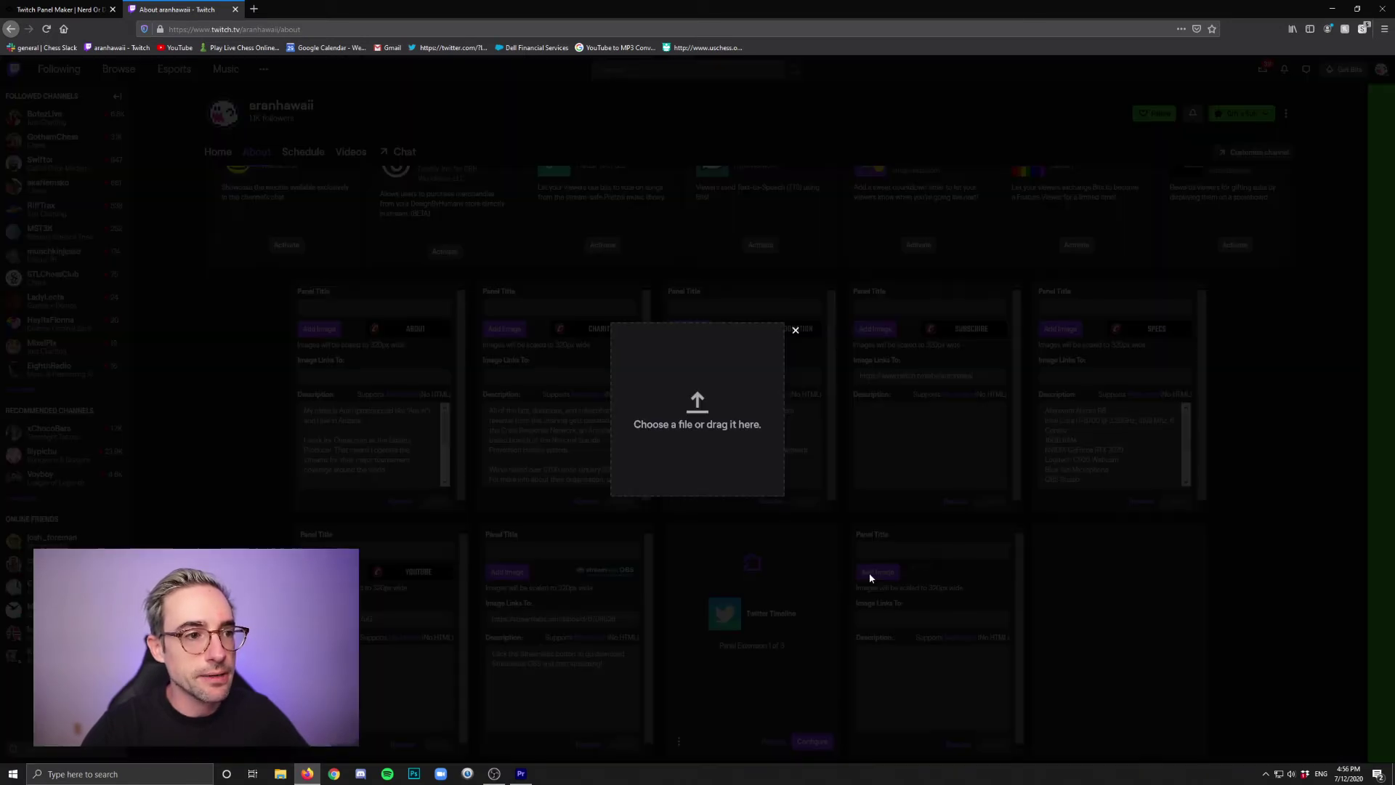
{"action": "left_click", "coordinate": [704, 405]}
{"action": "double_click", "coordinate": [250, 193]}
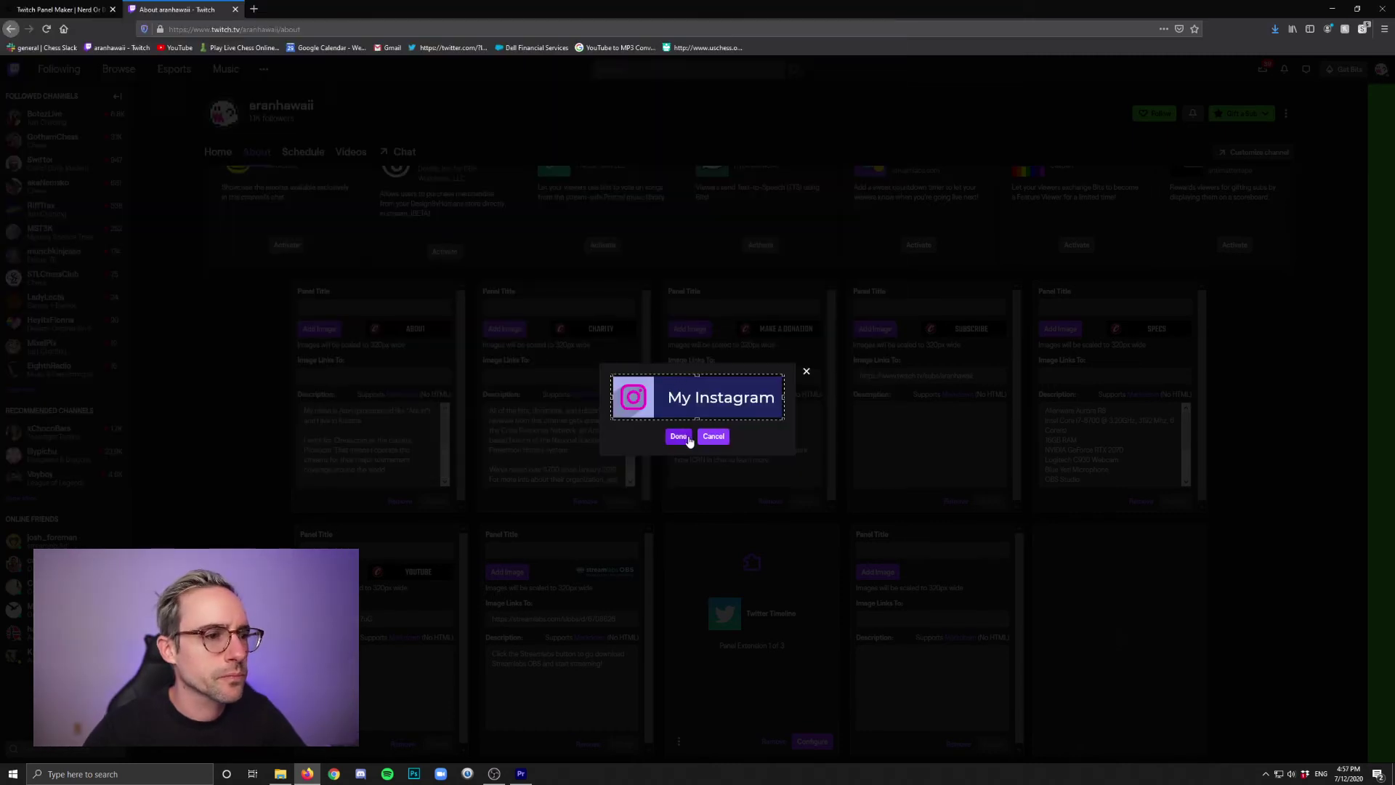
{"action": "left_click", "coordinate": [678, 438]}
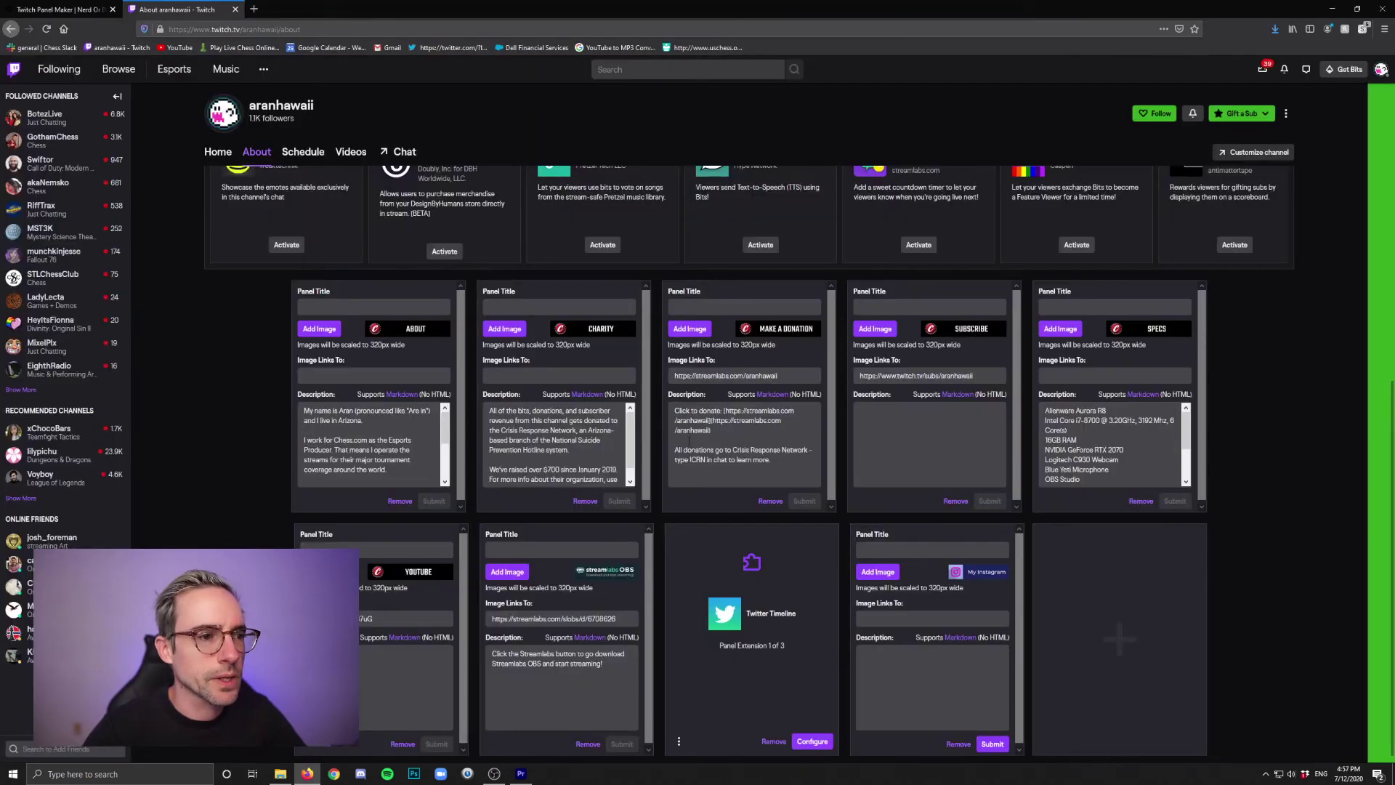
{"action": "left_click", "coordinate": [946, 621]}
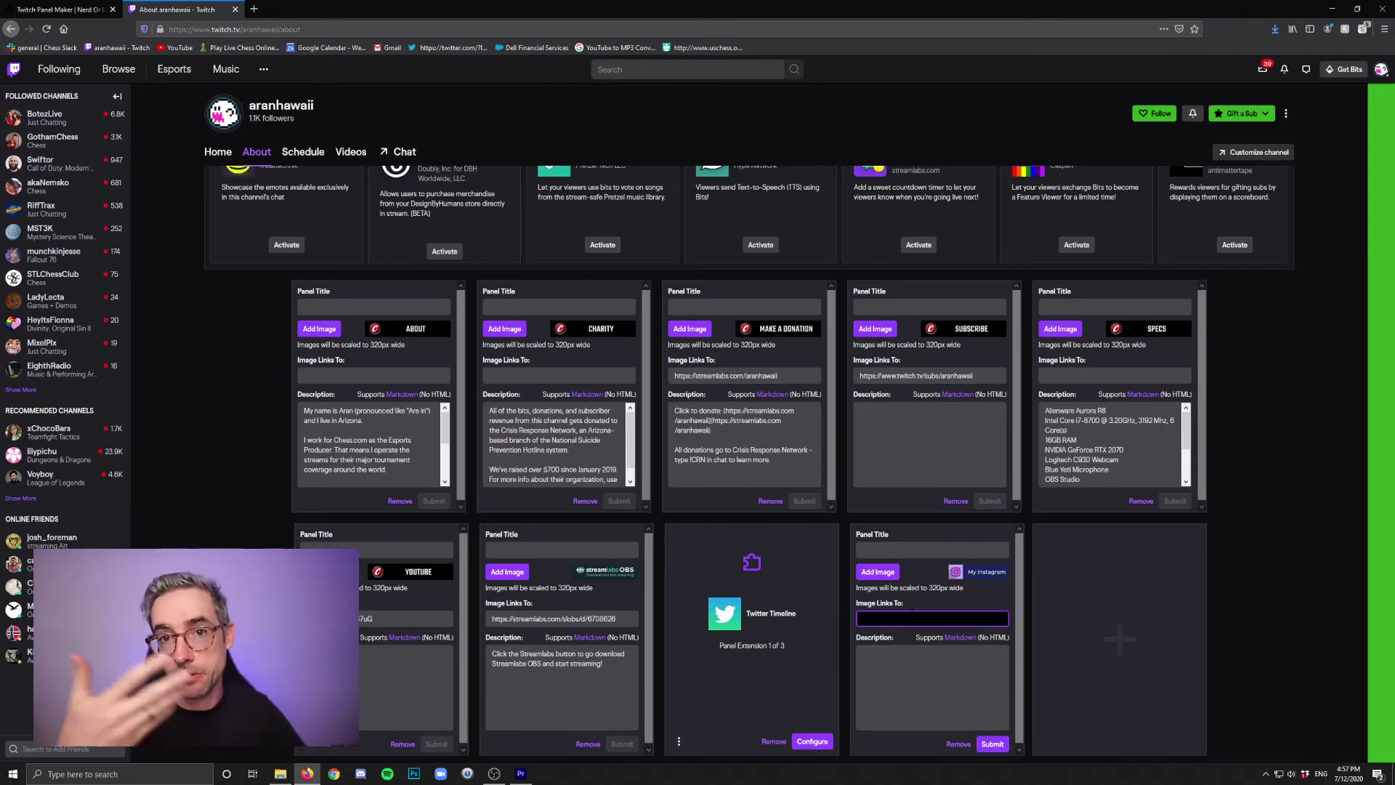
{"action": "left_click", "coordinate": [995, 746]}
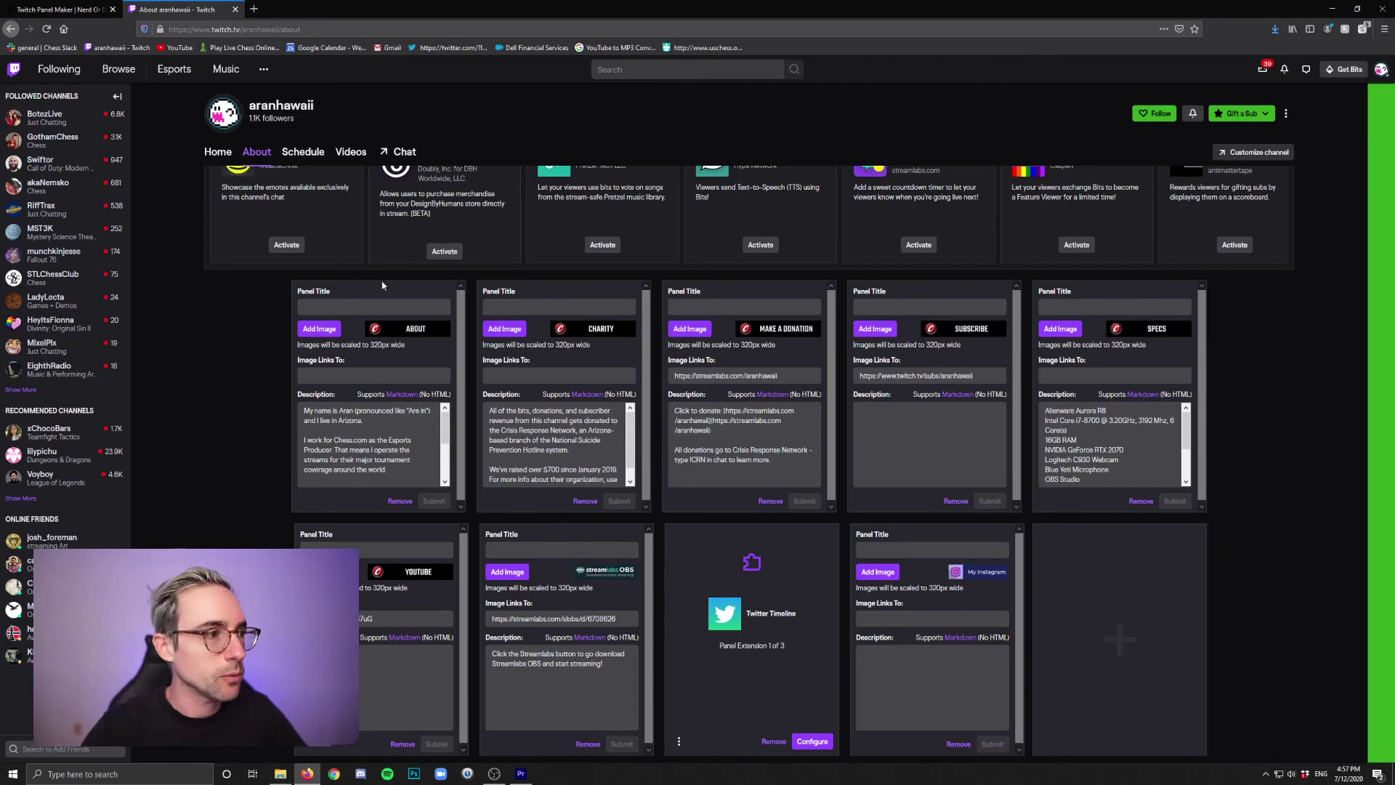
- Scroll to the top of the About page to view the published My Instagram panel
{"action": "scroll", "coordinate": [190, 370], "scroll_direction": "up", "scroll_amount": 6}
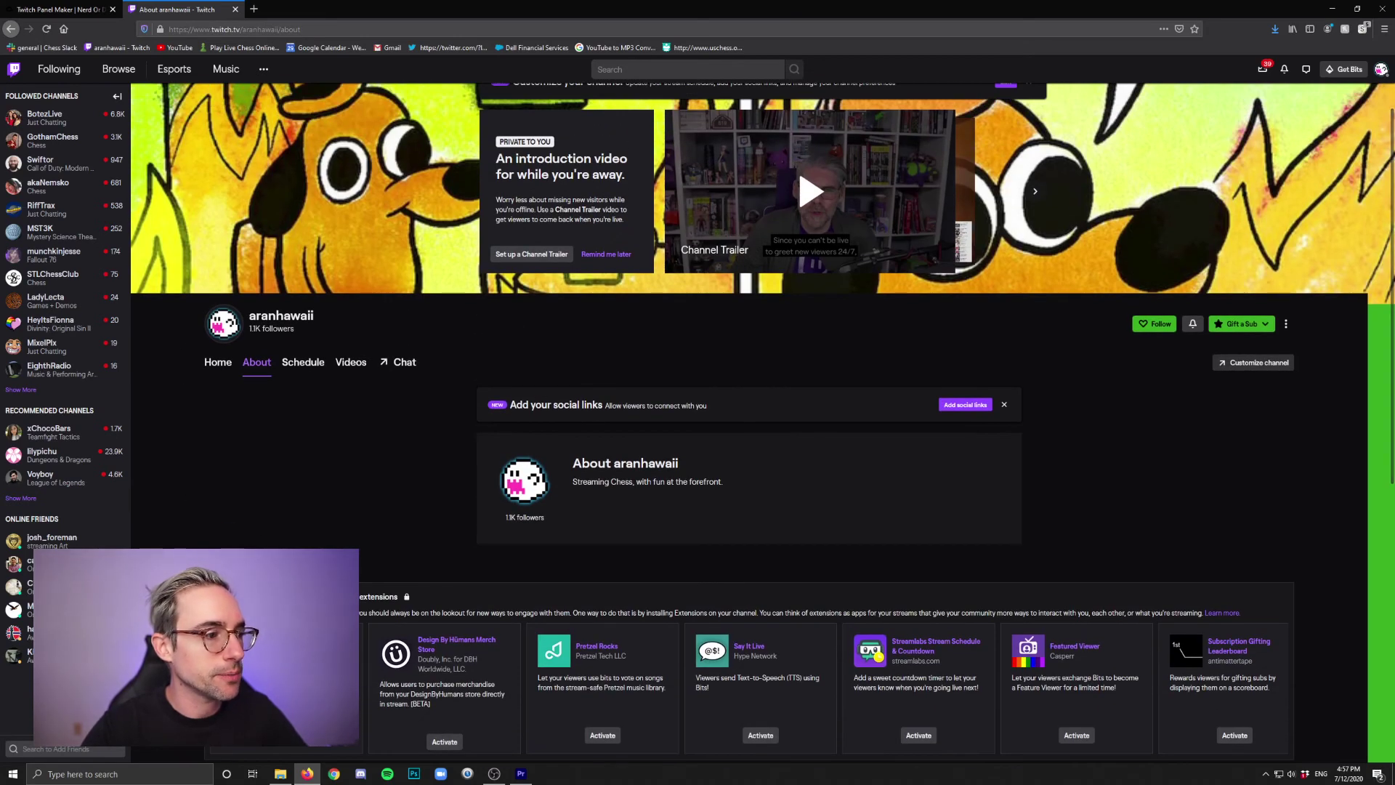